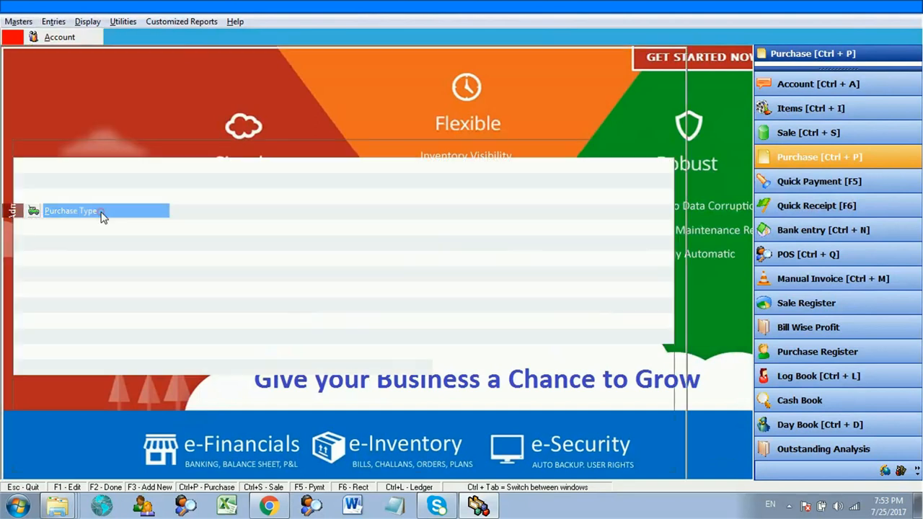
# Create a new purchase type called 'Unregistered Dealer Purchase From Local'
pyautogui.click(513, 75)
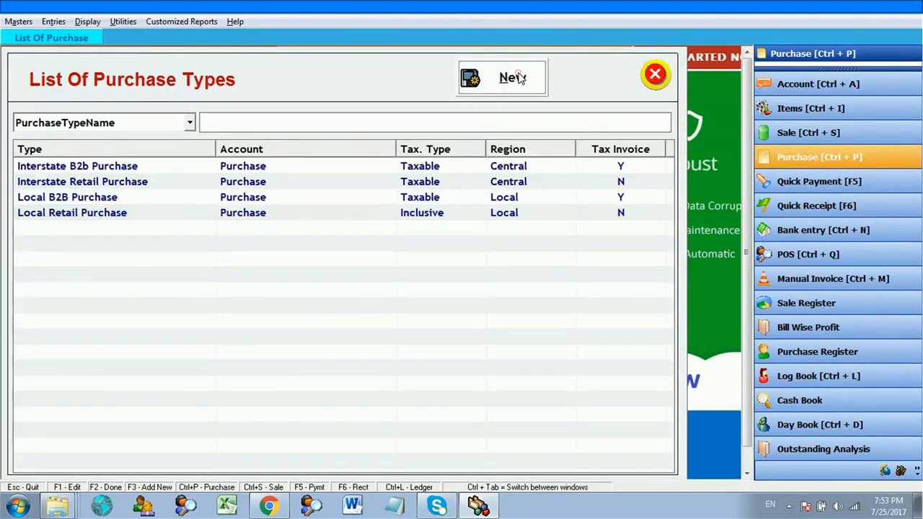
pyautogui.write('U')
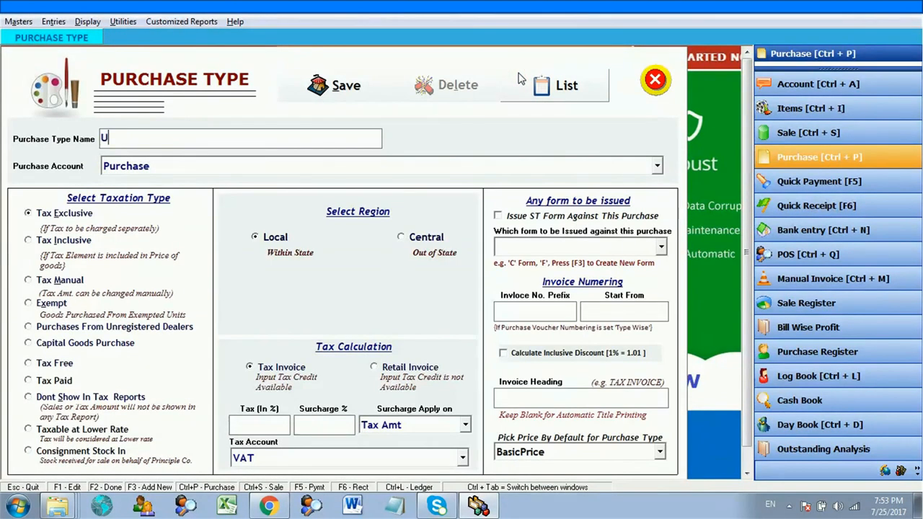
pyautogui.write('nregistered Dealer ')
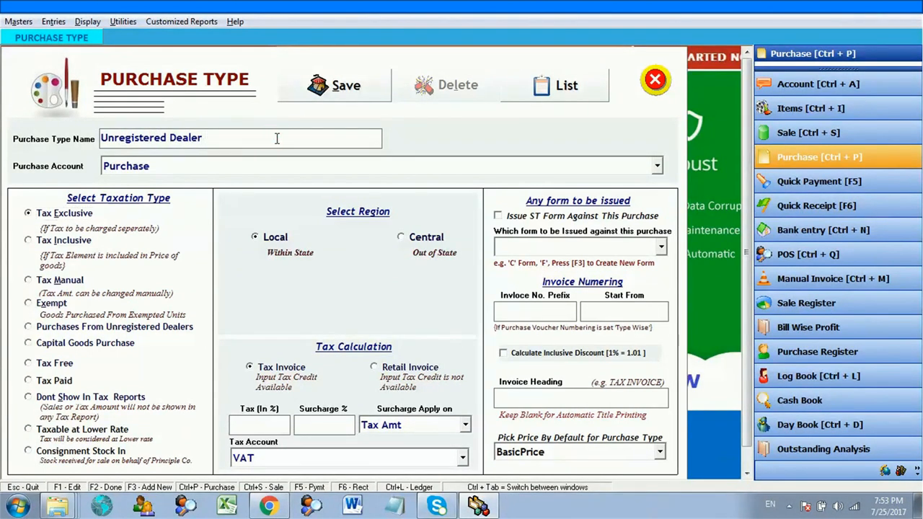
pyautogui.write('Purchase From Local')
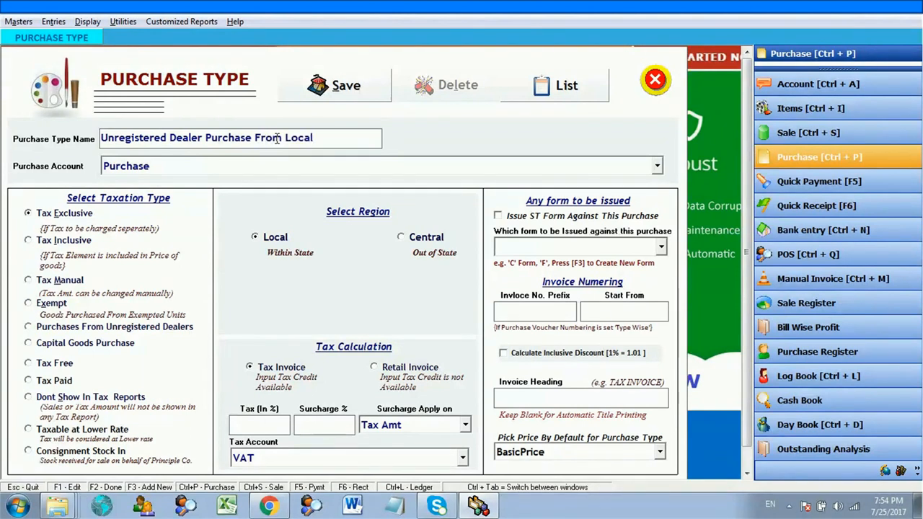
# Choose Purchases From Unregistered Dealers taxation with the Purchase account, then try the region options
pyautogui.click(134, 327)
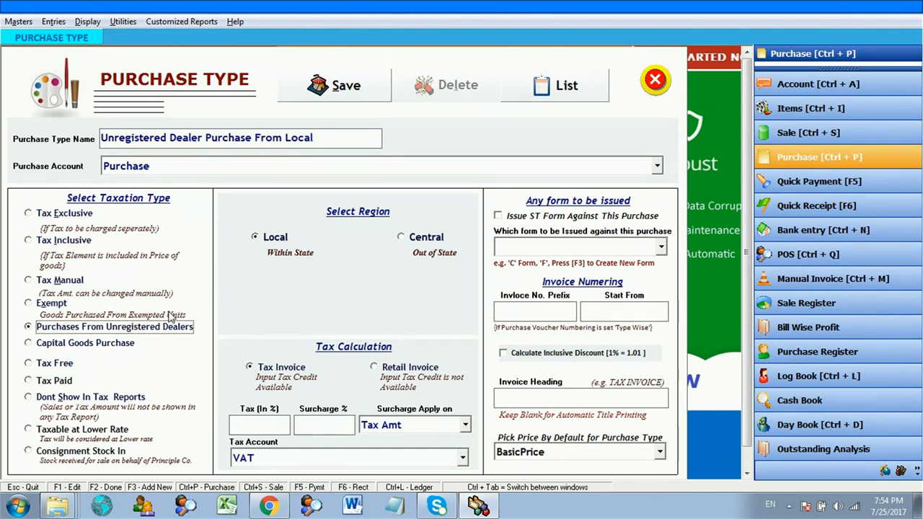
pyautogui.click(223, 166)
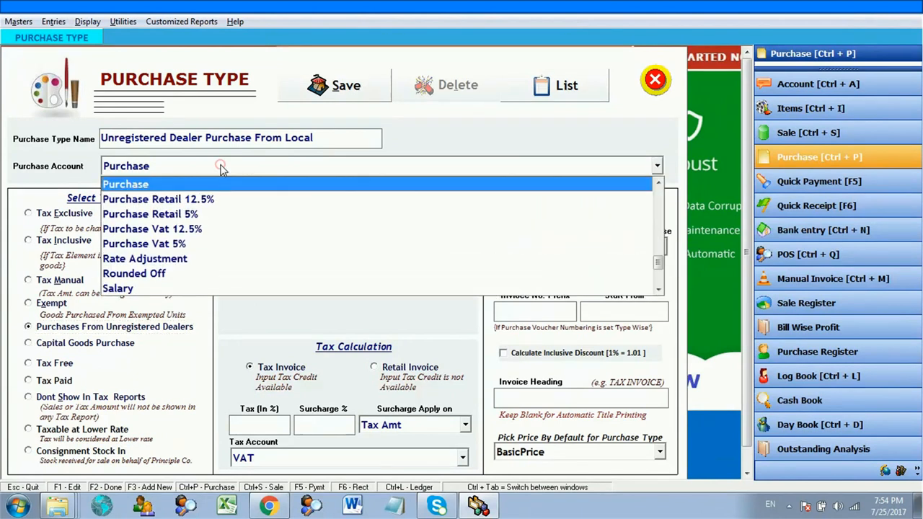
pyautogui.click(141, 186)
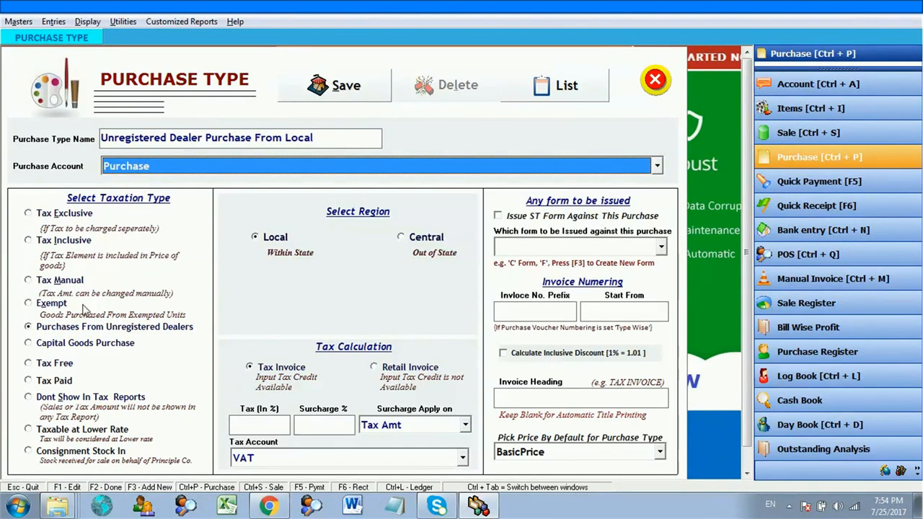
pyautogui.click(106, 329)
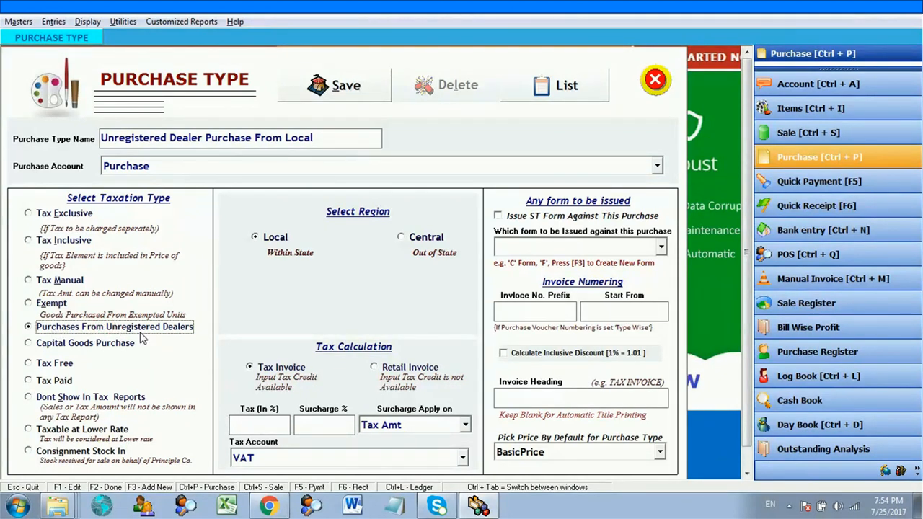
pyautogui.click(287, 239)
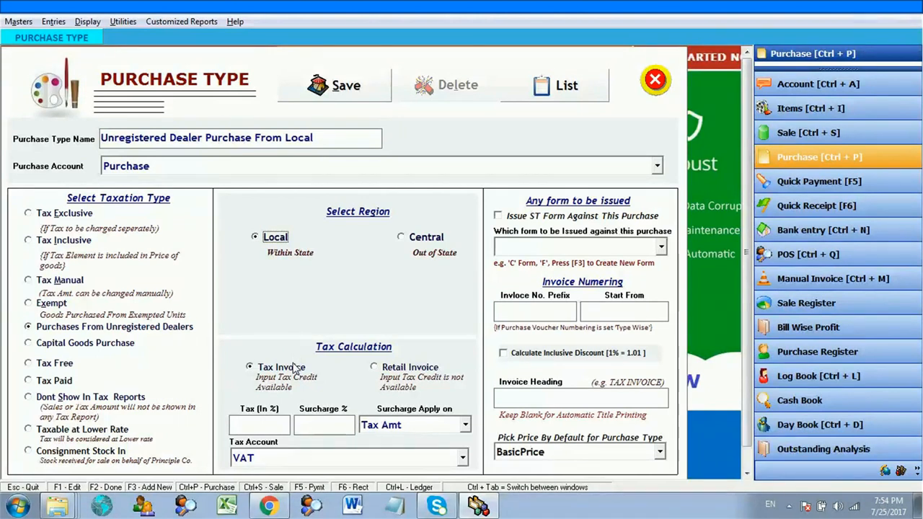
pyautogui.click(432, 235)
# Return the region to Local, keeping Tax Invoice calculation on the VAT account
pyautogui.click(277, 238)
pyautogui.click(282, 367)
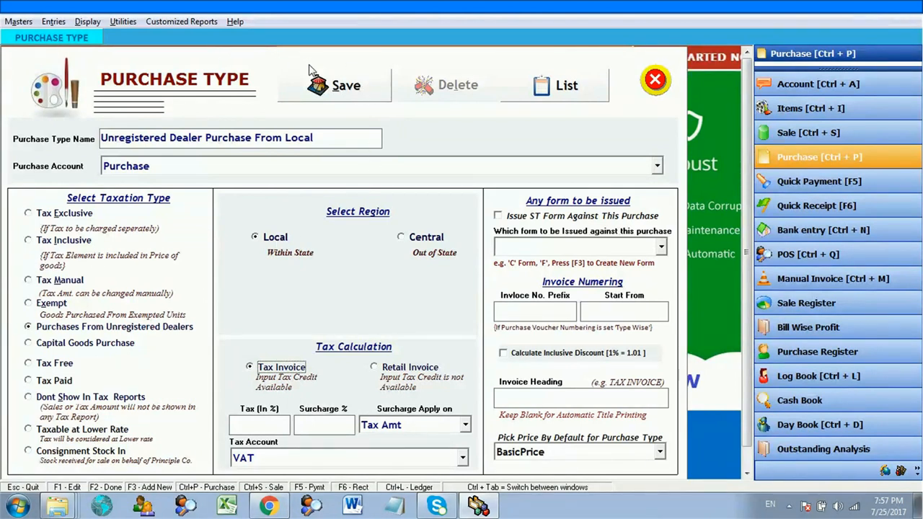
# Save the Unregistered Dealer Purchase From Local purchase type and close its window
pyautogui.click(332, 85)
pyautogui.press('Return')
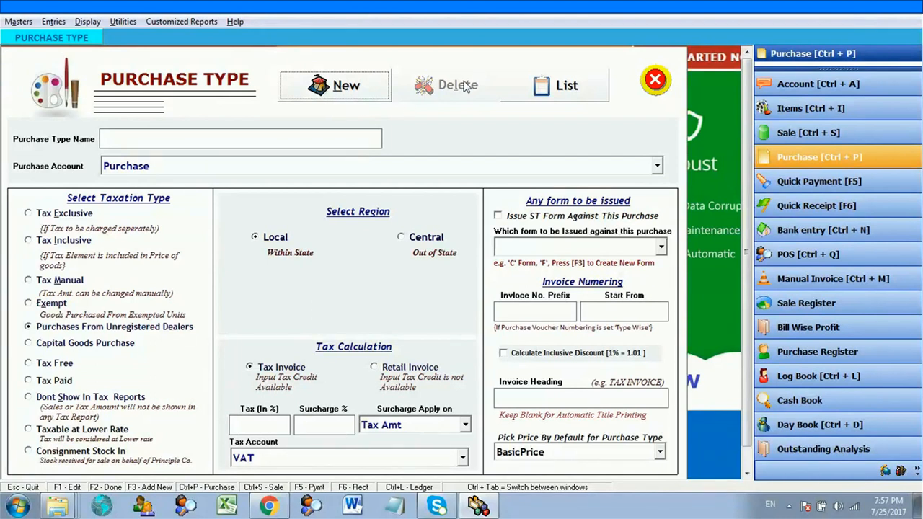
pyautogui.click(650, 84)
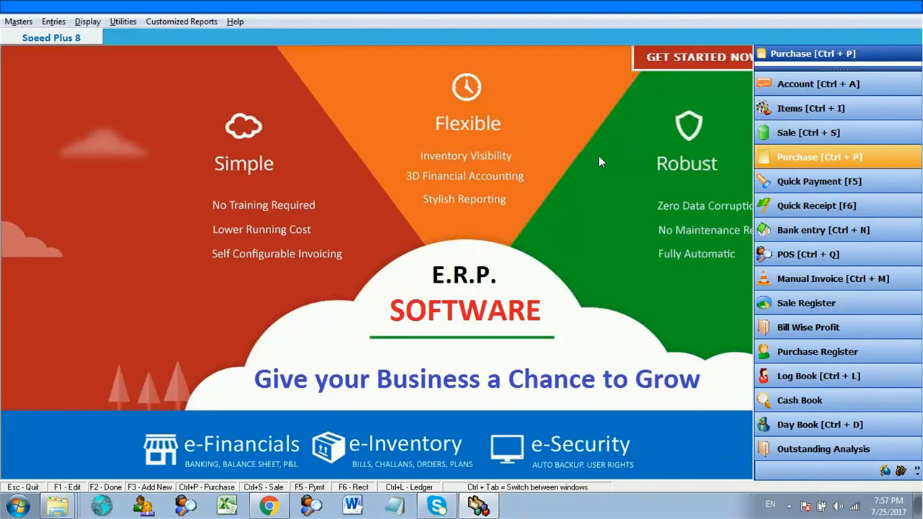
# Start a new purchase bill, accepting date 25-07-2017 and Credit terms
pyautogui.click(778, 159)
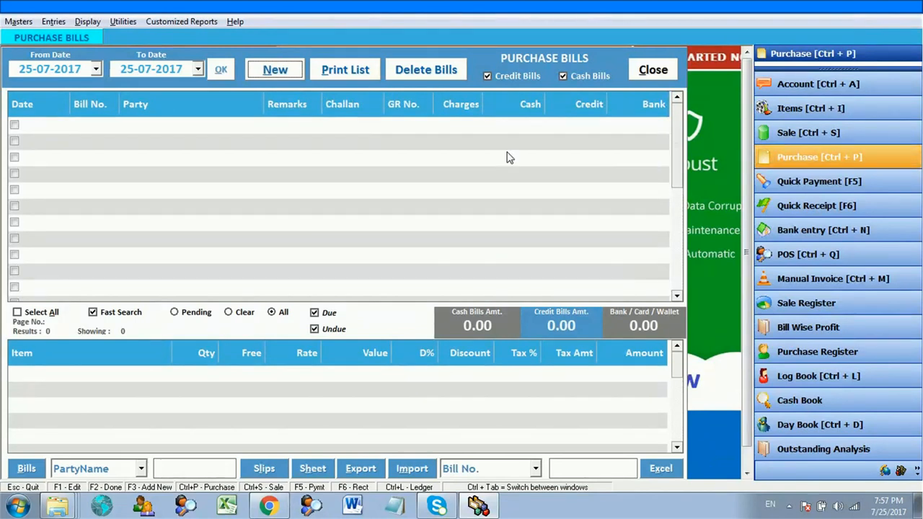
pyautogui.click(271, 73)
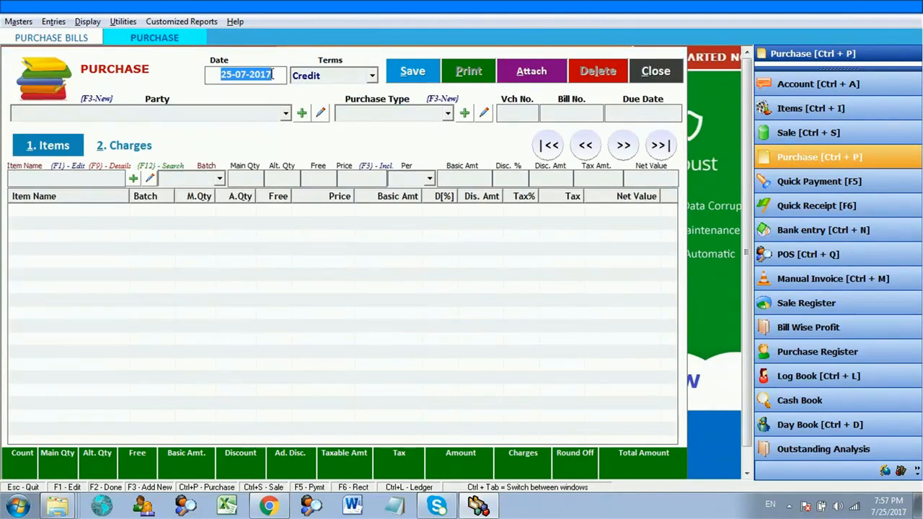
pyautogui.press('Return')
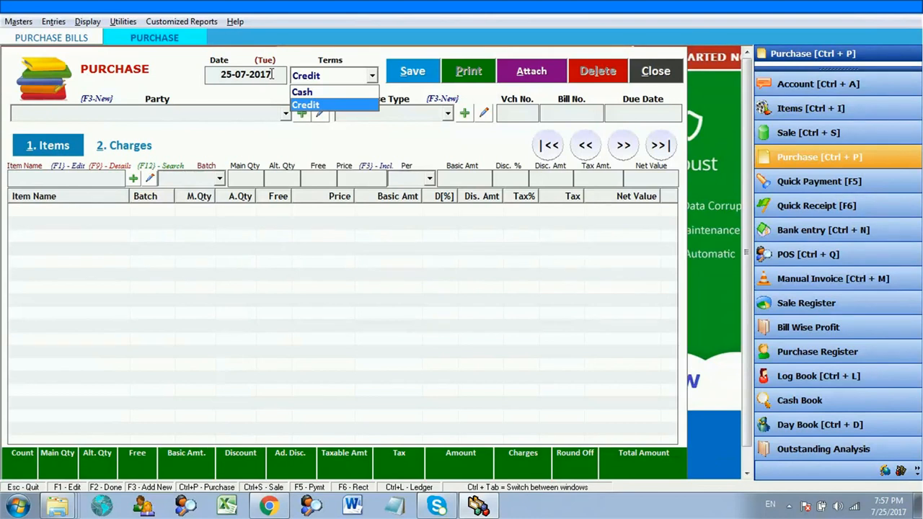
pyautogui.press('Return')
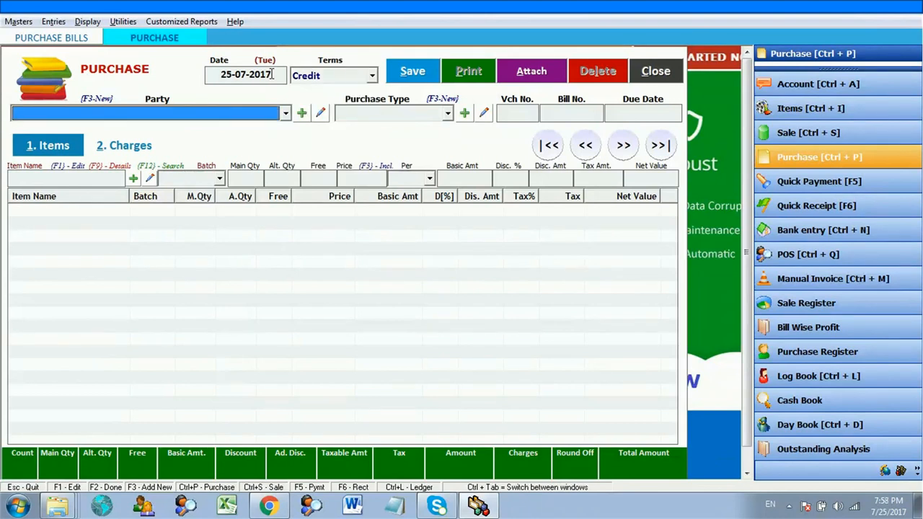
# Create a new party account with the supplier's name, SUPPLIERS group and a mobile number
pyautogui.press('F3')
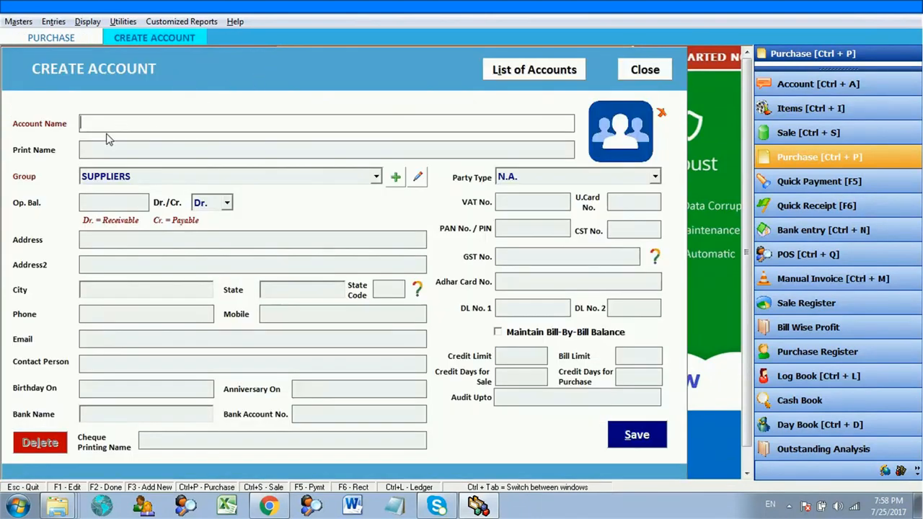
pyautogui.press('Return')
pyautogui.press('Return')
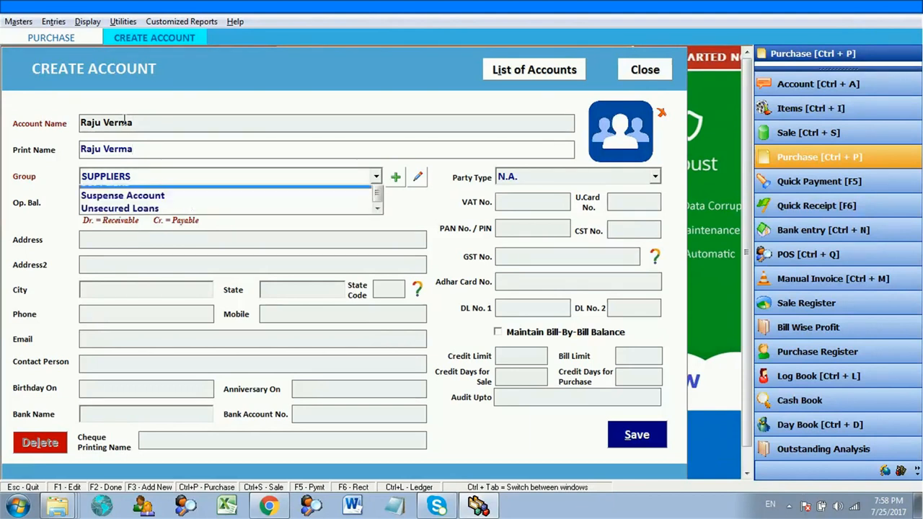
pyautogui.press('Return')
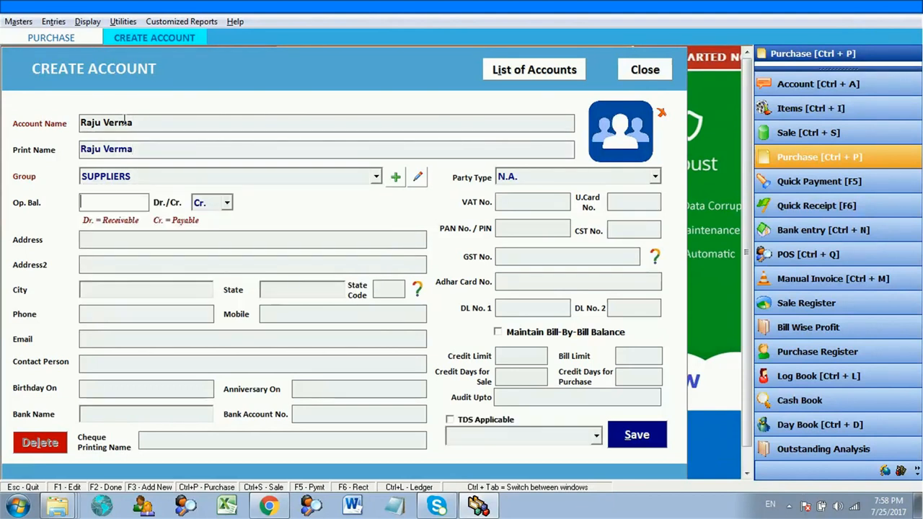
pyautogui.press('Return')
pyautogui.press('Return')
pyautogui.press('Return')
pyautogui.press('Return')
pyautogui.press('Return')
pyautogui.press('Return')
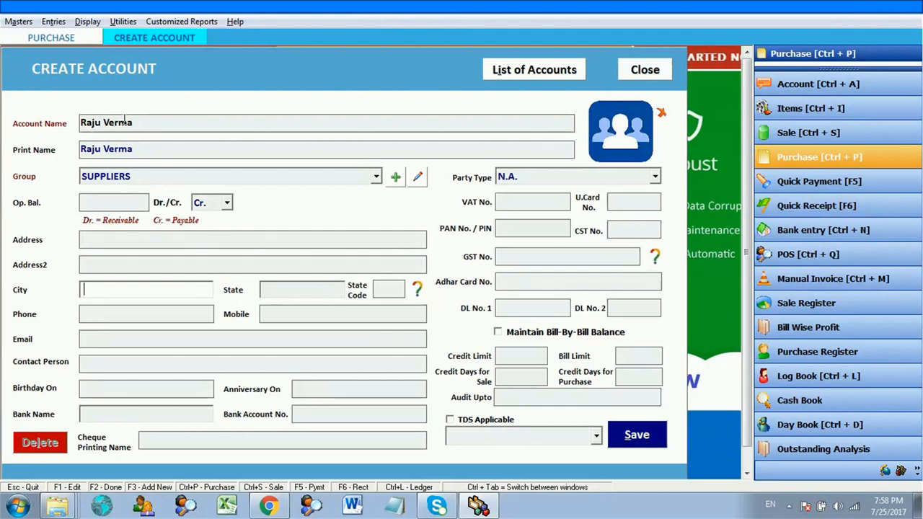
pyautogui.press('Return')
pyautogui.press('Return')
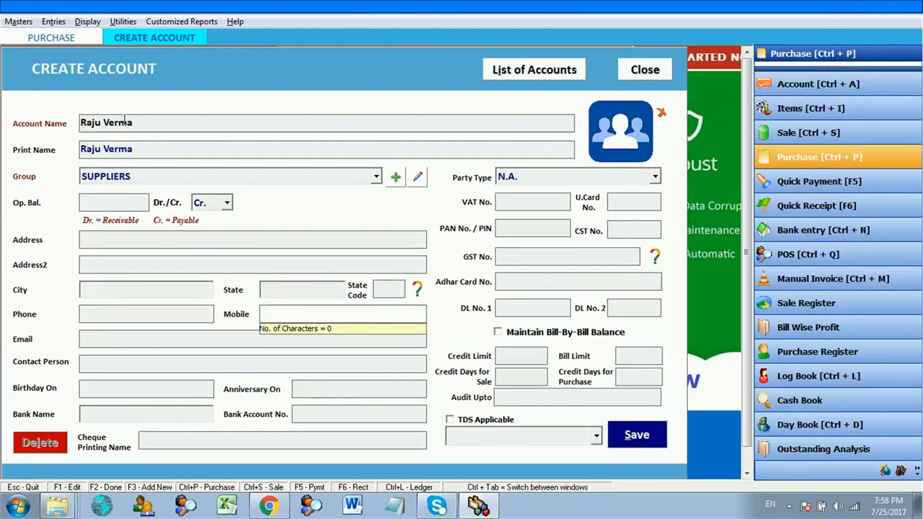
pyautogui.press('Return')
pyautogui.press('Return')
pyautogui.press('Return')
pyautogui.press('Return')
pyautogui.press('Return')
pyautogui.press('Return')
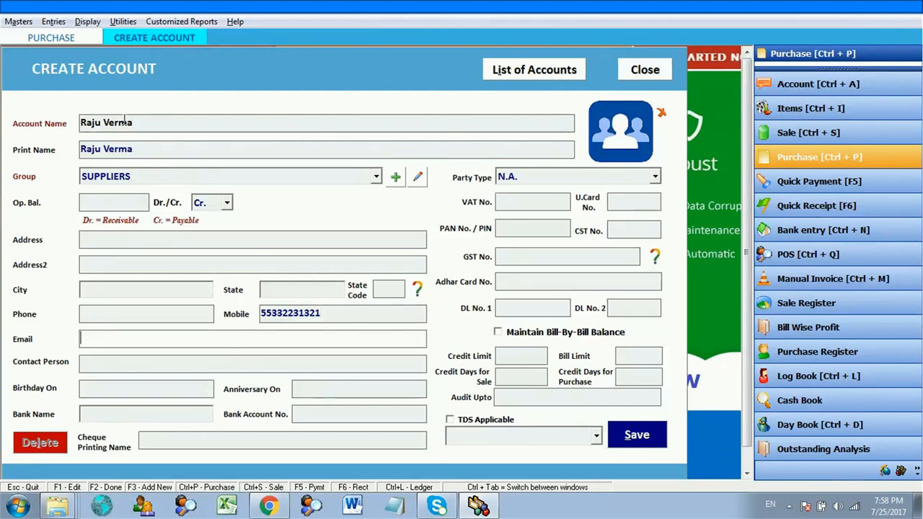
pyautogui.press('Return')
pyautogui.press('Return')
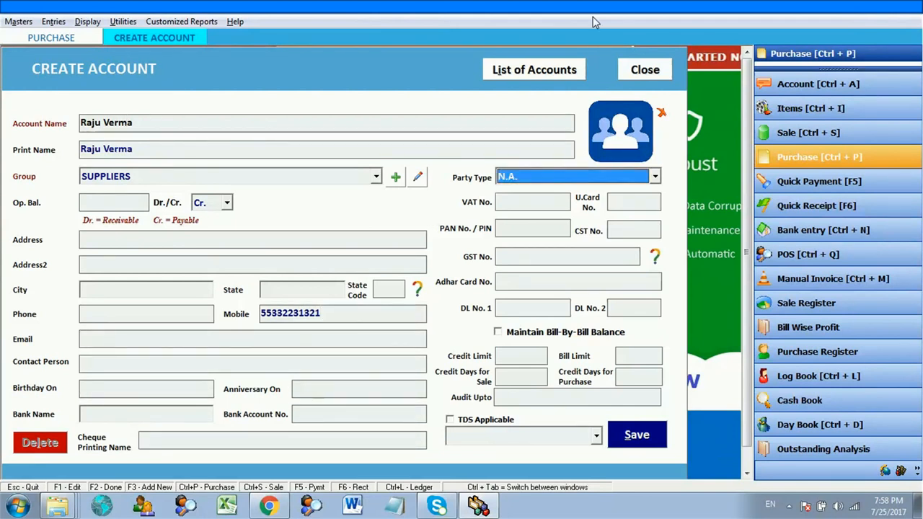
# Set the party type to Within State Consumer and save the supplier account
pyautogui.click(611, 173)
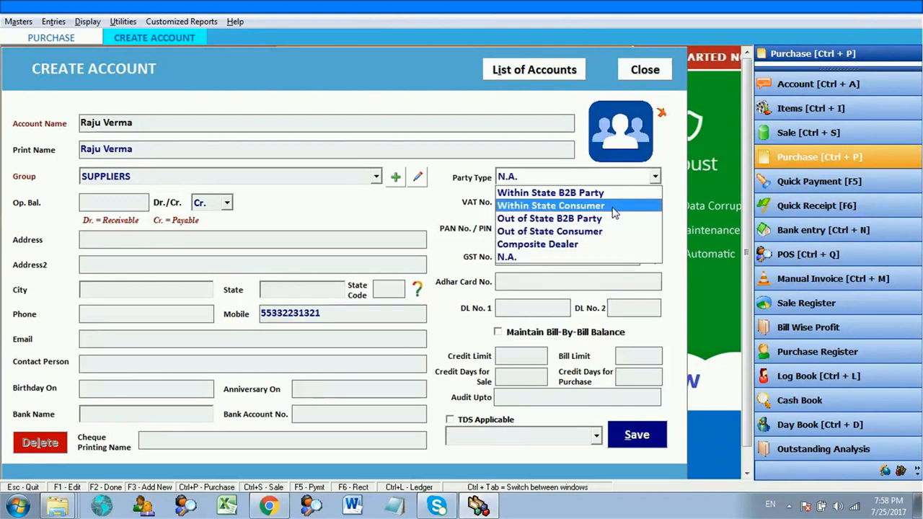
pyautogui.click(612, 207)
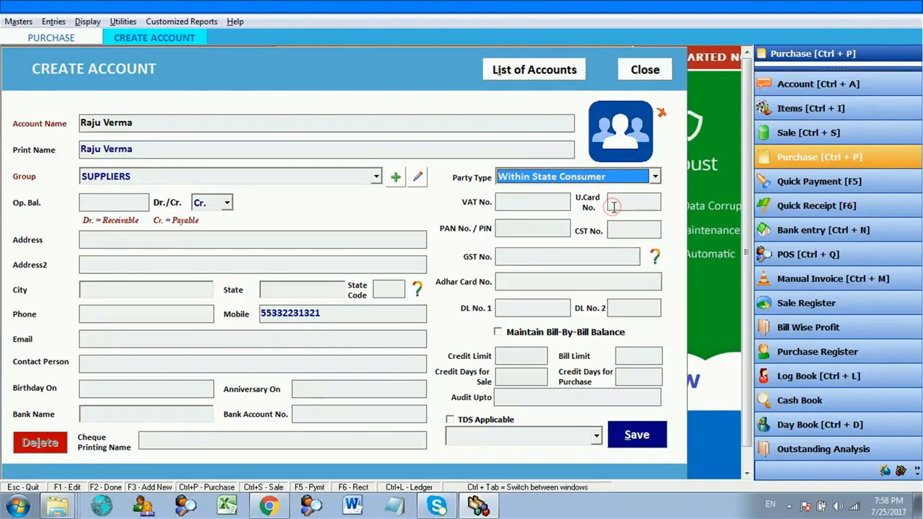
pyautogui.press('Tab')
pyautogui.press('Tab')
pyautogui.press('Tab')
pyautogui.press('Tab')
pyautogui.press('Tab')
pyautogui.press('Tab')
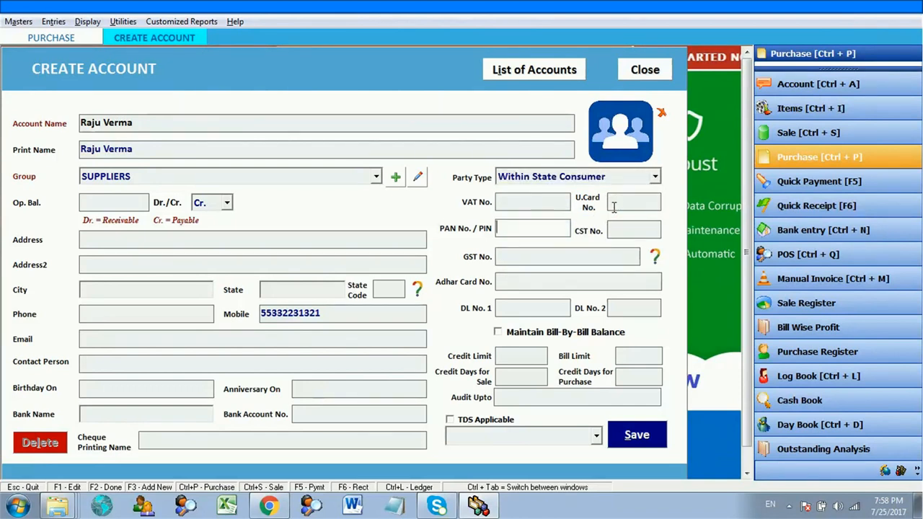
pyautogui.press('Tab')
pyautogui.press('Tab')
pyautogui.press('Tab')
pyautogui.press('Tab')
pyautogui.press('Tab')
pyautogui.press('Tab')
pyautogui.press('Tab')
pyautogui.press('Tab')
pyautogui.press('Tab')
pyautogui.press('Tab')
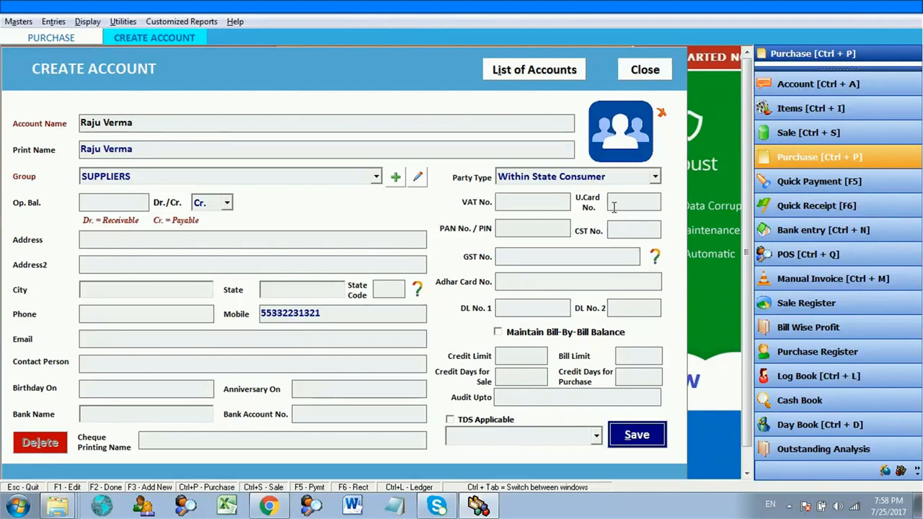
pyautogui.press('Return')
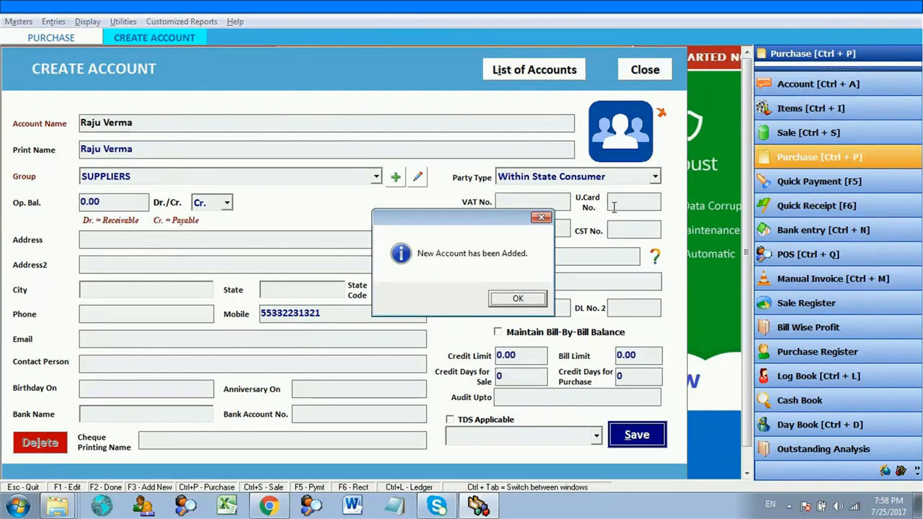
pyautogui.press('Return')
pyautogui.press('Return')
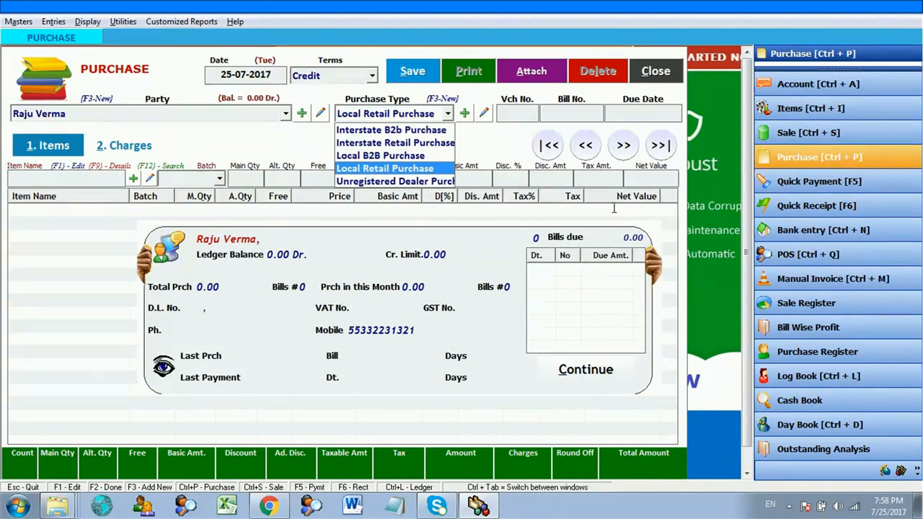
# Choose Unregistered Dealer Purchase as the type, with voucher no. 1 and bill no. 1
pyautogui.press('Down')
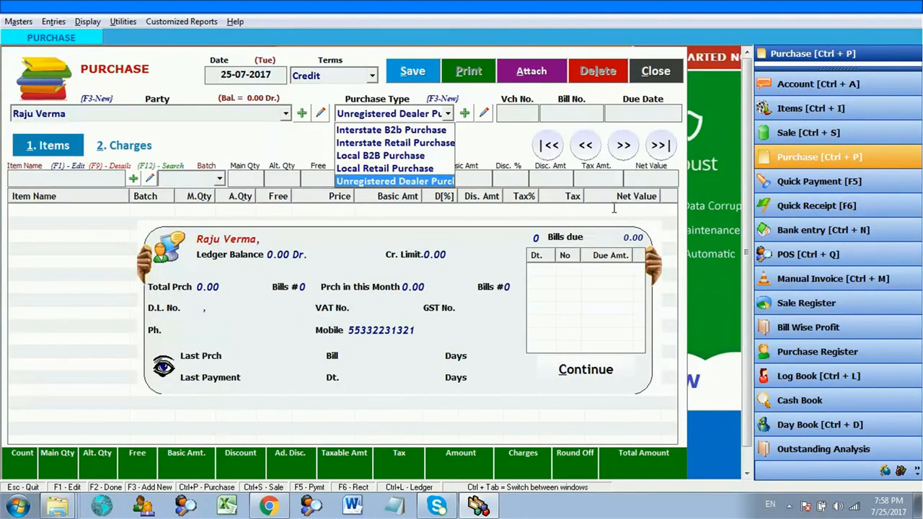
pyautogui.press('Return')
pyautogui.press('Return')
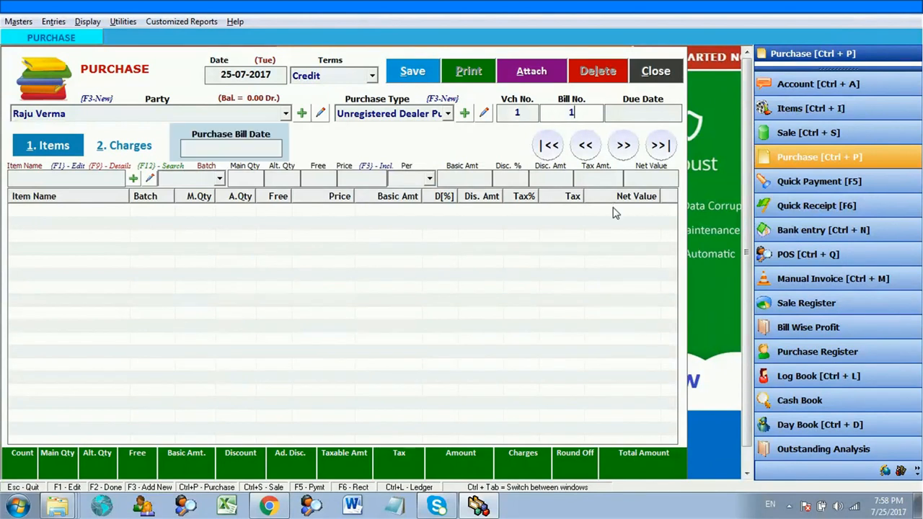
pyautogui.press('Return')
pyautogui.press('Return')
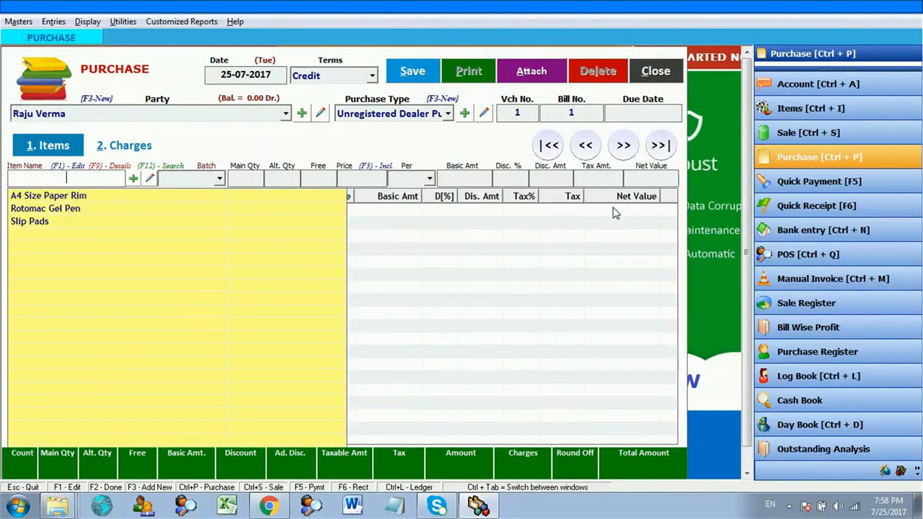
# Add A4 Size Paper Rim to the bill: quantity 1 at price 200
pyautogui.press('Down')
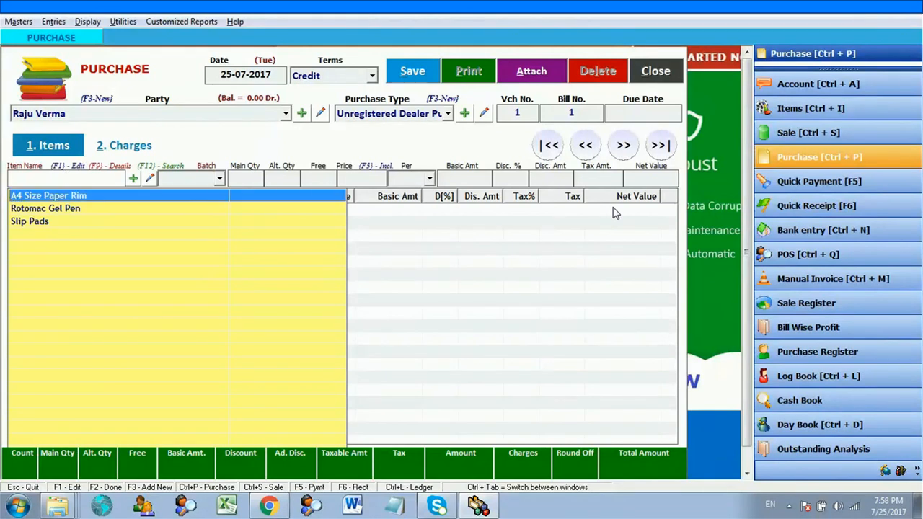
pyautogui.press('Return')
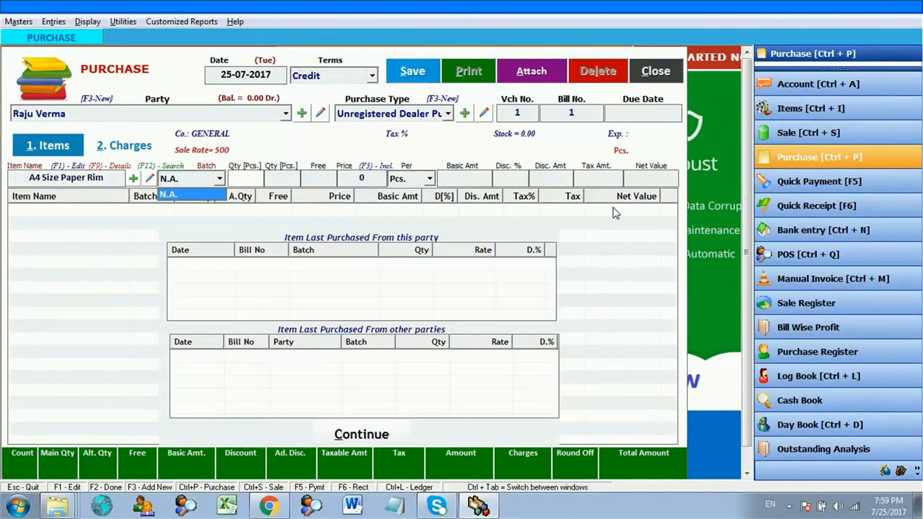
pyautogui.write('1')
pyautogui.press('Return')
pyautogui.press('Return')
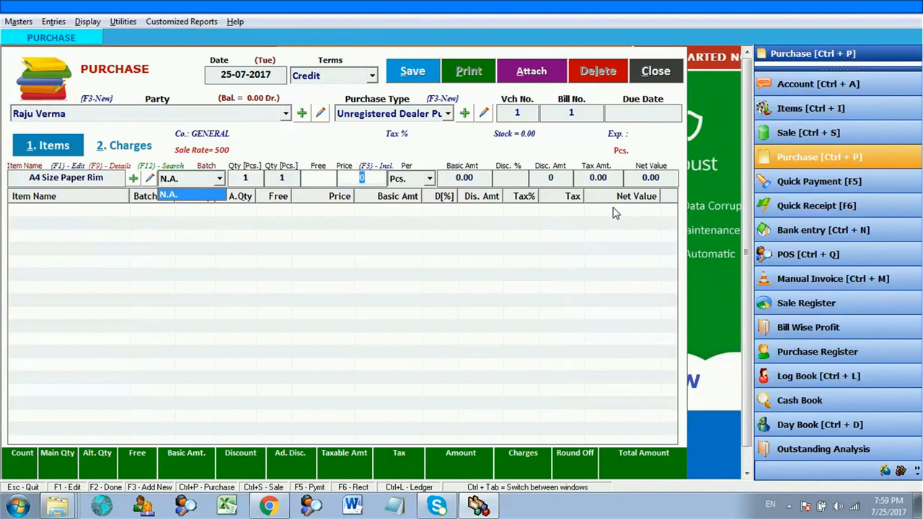
pyautogui.write('200')
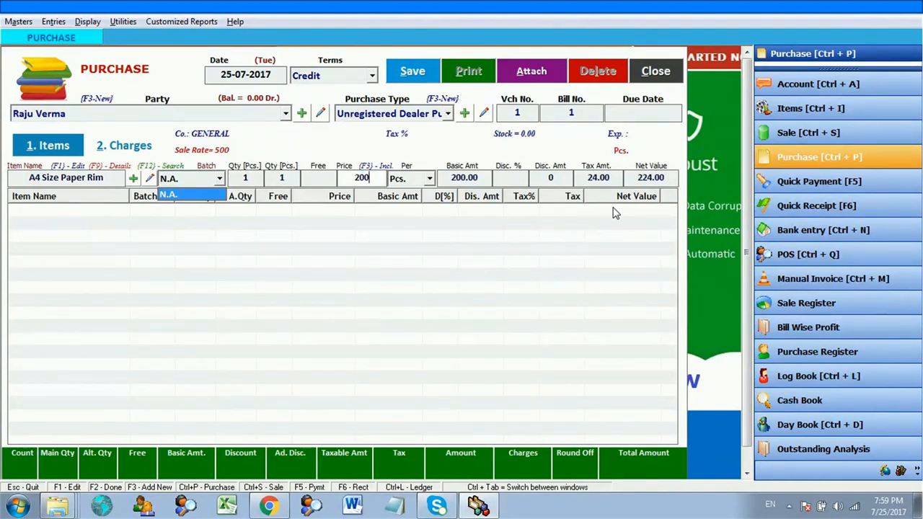
pyautogui.press('Return')
pyautogui.press('Return')
pyautogui.press('Return')
pyautogui.press('Return')
pyautogui.press('Return')
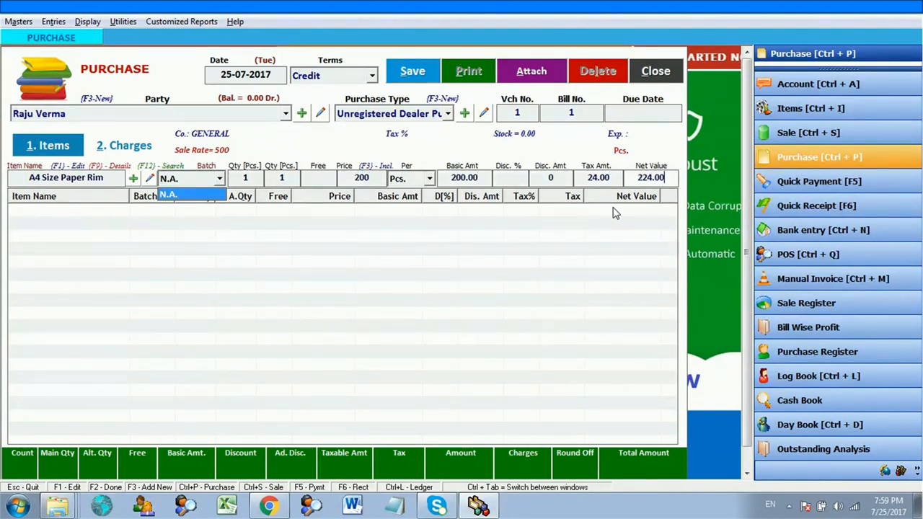
# Add Rotomac Gel Pen: quantity 10 at price 20
pyautogui.press('Down')
pyautogui.press('Down')
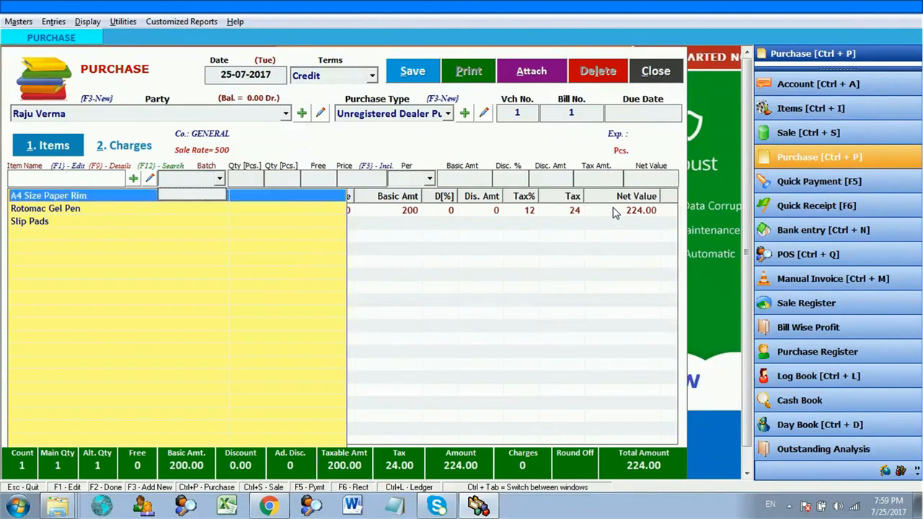
pyautogui.press('Return')
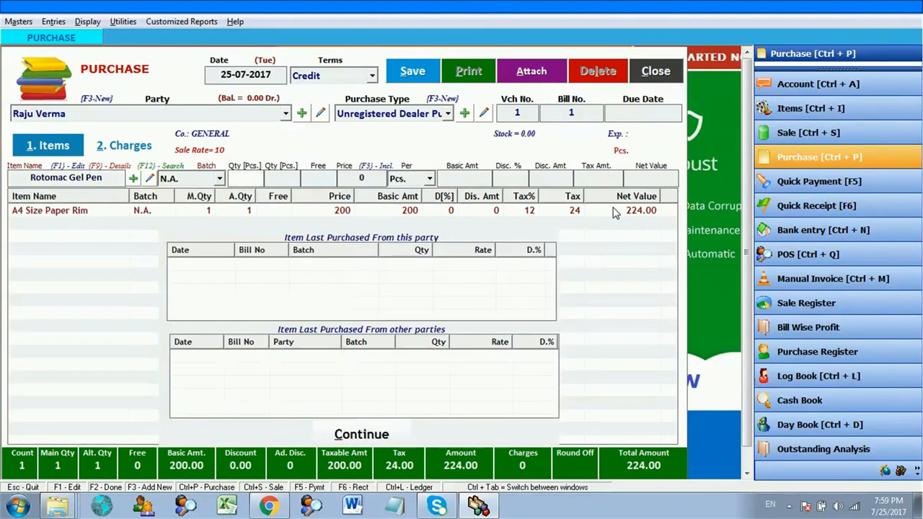
pyautogui.write('10')
pyautogui.press('Return')
pyautogui.press('Return')
pyautogui.press('Return')
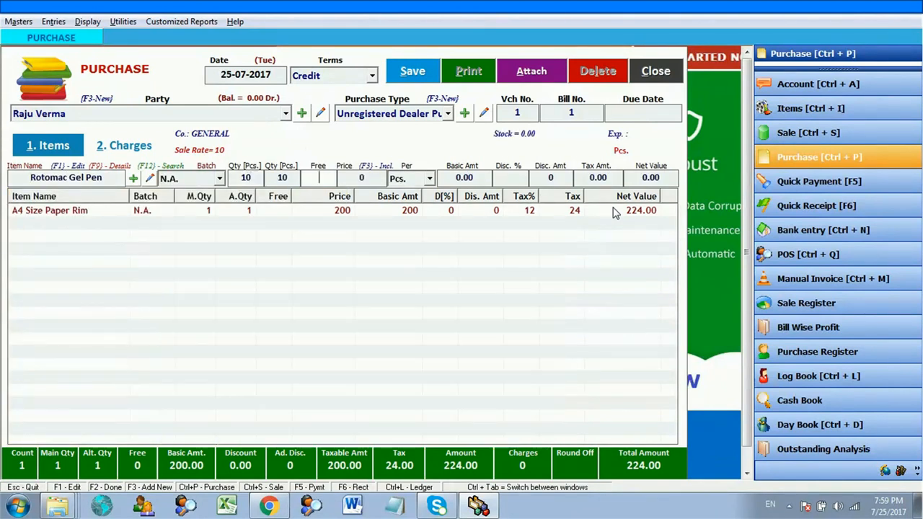
pyautogui.write('20')
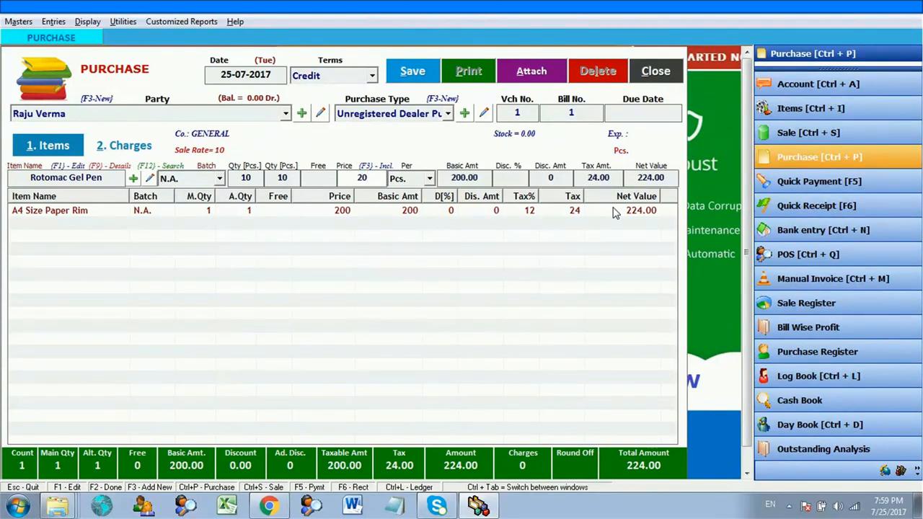
pyautogui.press('BackSpace')
pyautogui.press('BackSpace')
pyautogui.write('20')
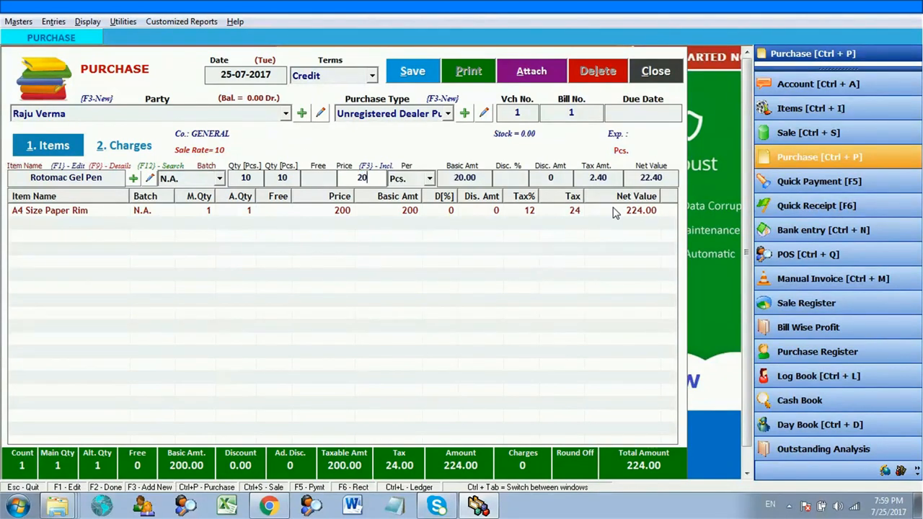
pyautogui.press('Return')
pyautogui.press('Return')
pyautogui.press('Return')
pyautogui.press('Return')
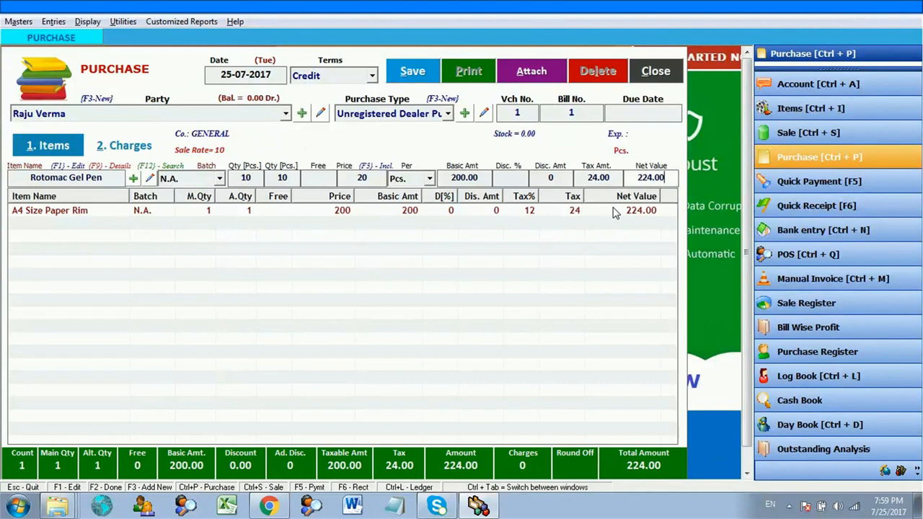
pyautogui.press('Return')
# Add Slip Pads: quantity 5 at price 15, bringing the total to 536.50
pyautogui.press('Down')
pyautogui.press('Down')
pyautogui.press('Down')
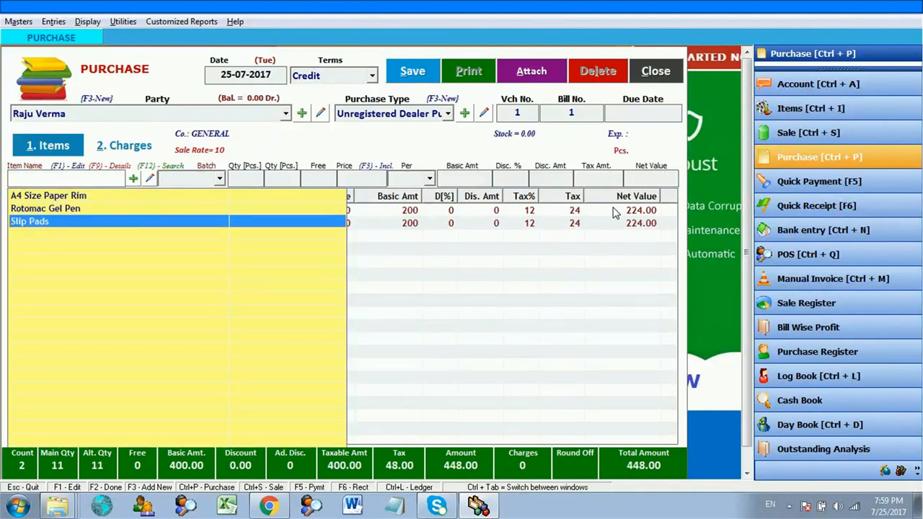
pyautogui.press('Return')
pyautogui.write('5')
pyautogui.press('Return')
pyautogui.press('Return')
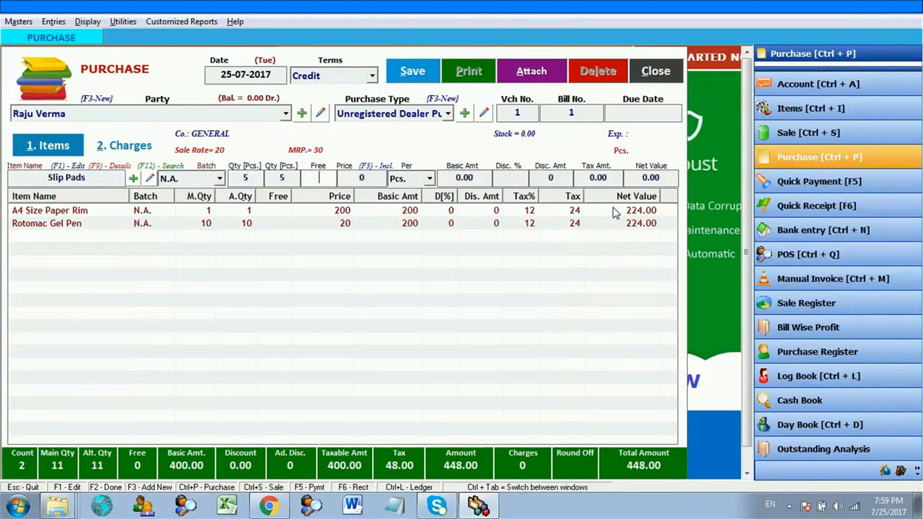
pyautogui.press('Return')
pyautogui.write('15')
pyautogui.press('Return')
pyautogui.press('Return')
pyautogui.press('Return')
pyautogui.press('Return')
pyautogui.press('Return')
pyautogui.press('Return')
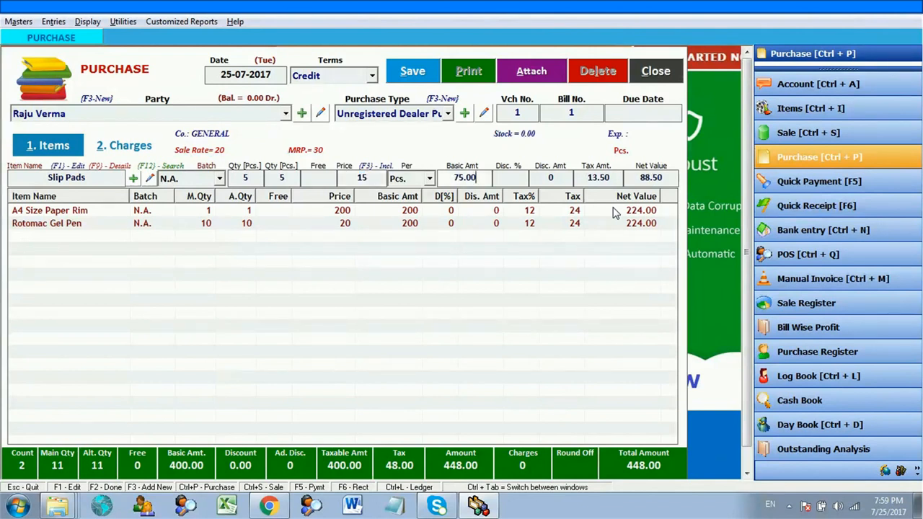
pyautogui.press('Return')
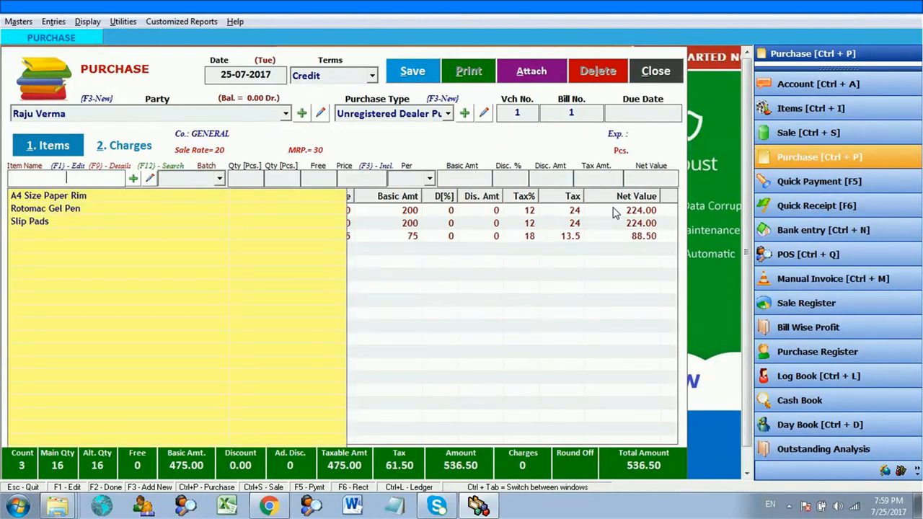
pyautogui.press('Escape')
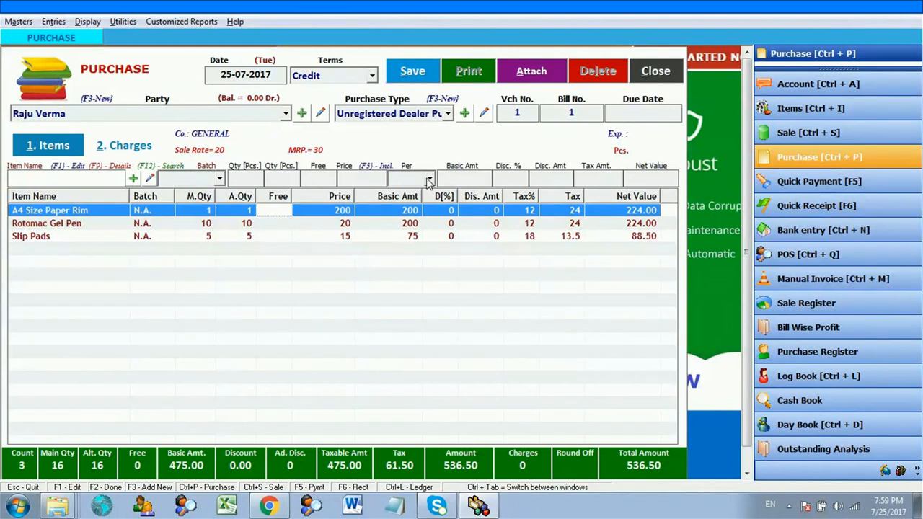
# Review the item lines, save the 536.50 purchase bill and close the entry window
pyautogui.click(414, 237)
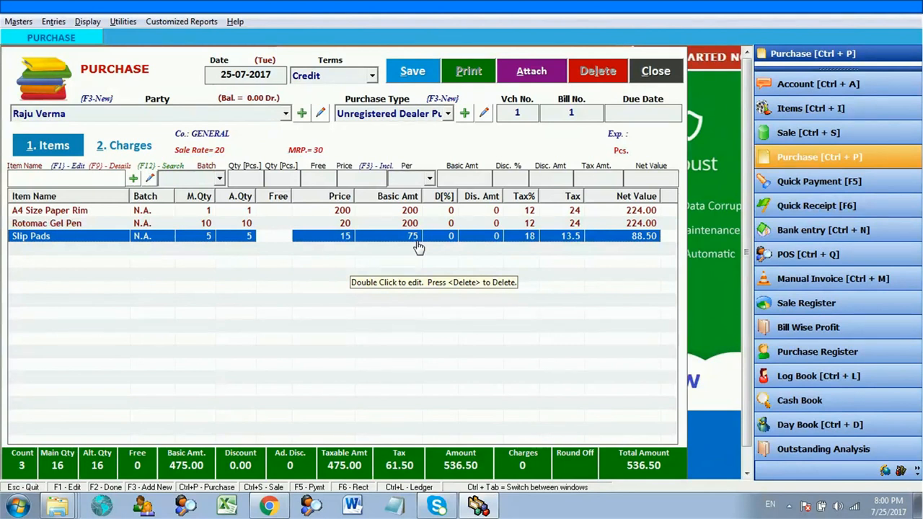
pyautogui.press('Up')
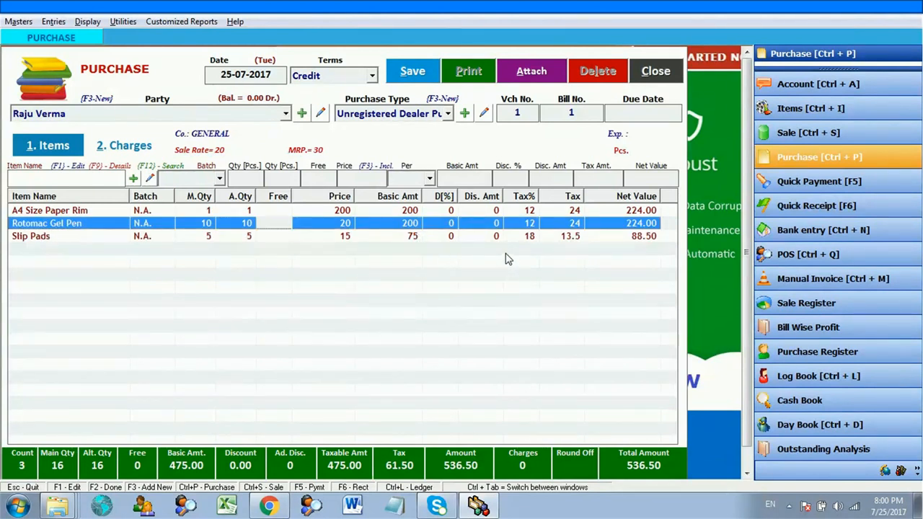
pyautogui.click(422, 76)
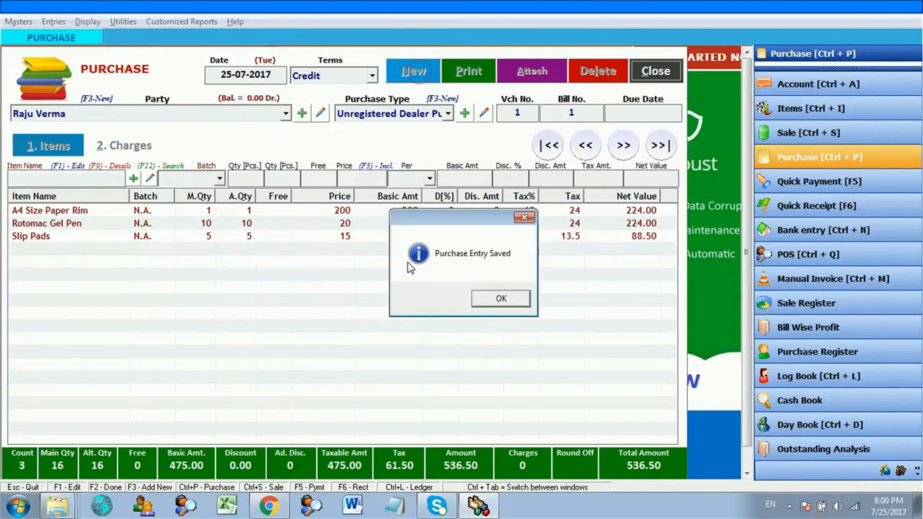
pyautogui.click(528, 305)
pyautogui.press('Escape')
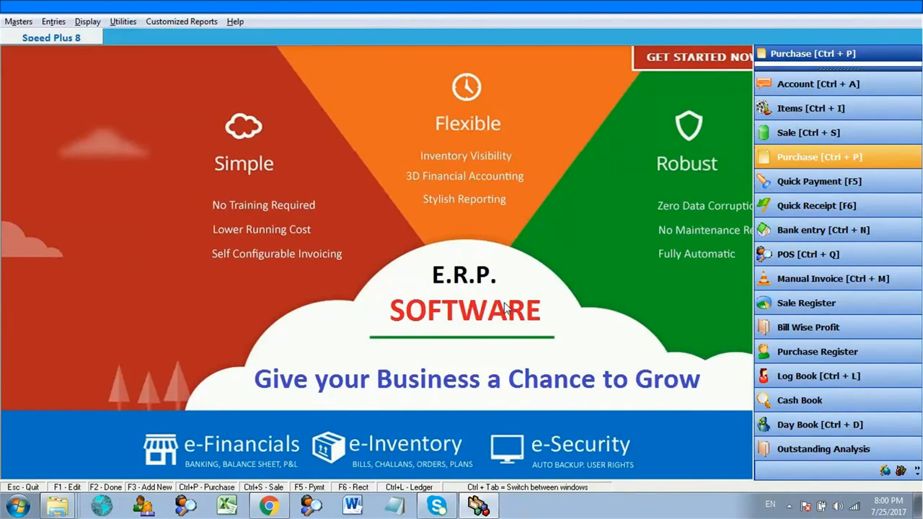
# Open the Day Book and inspect the entry's supplier 475.00, CGST, SGST and Purchase lines
pyautogui.click(87, 21)
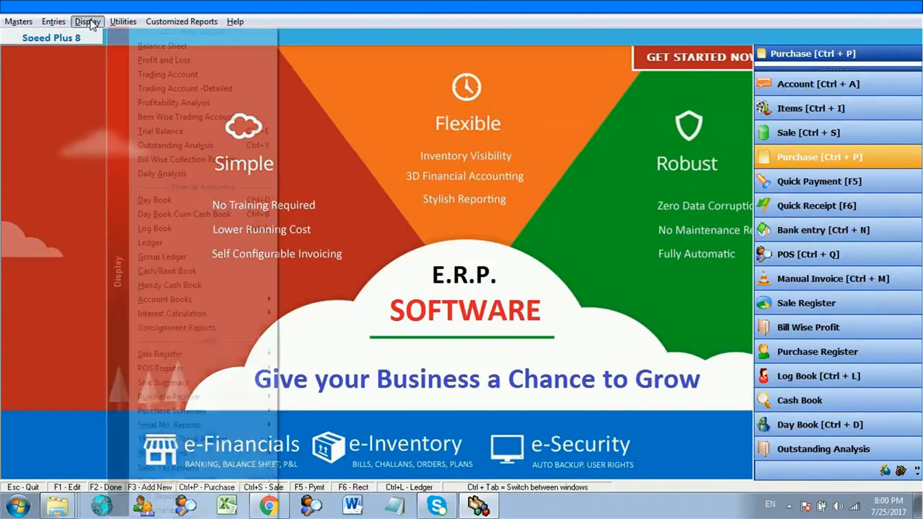
pyautogui.click(164, 196)
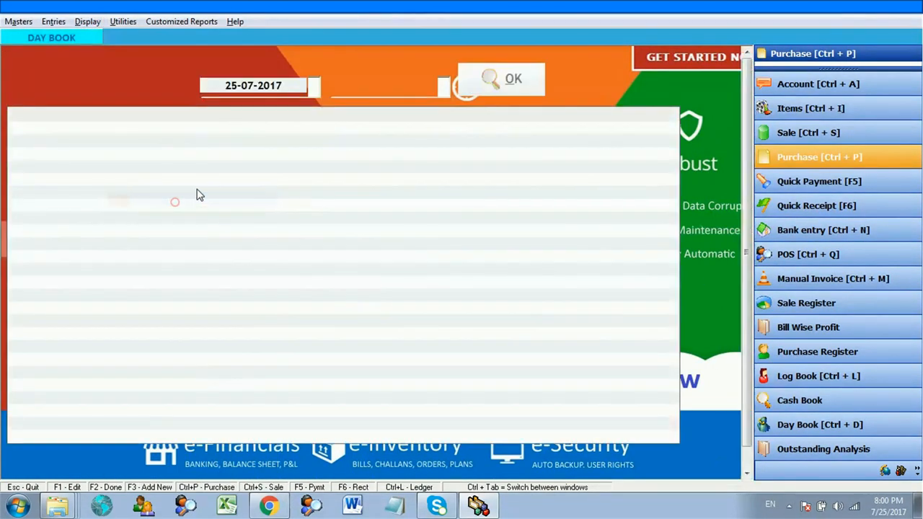
pyautogui.click(419, 158)
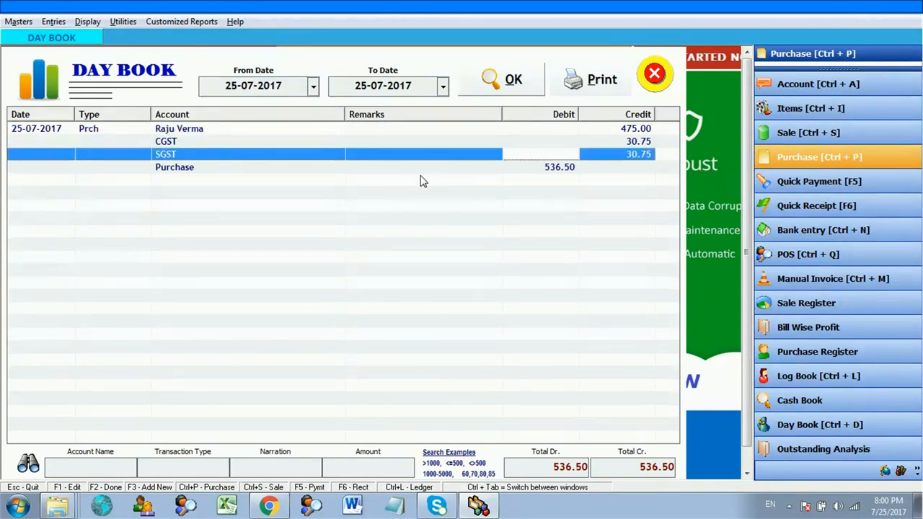
pyautogui.click(602, 129)
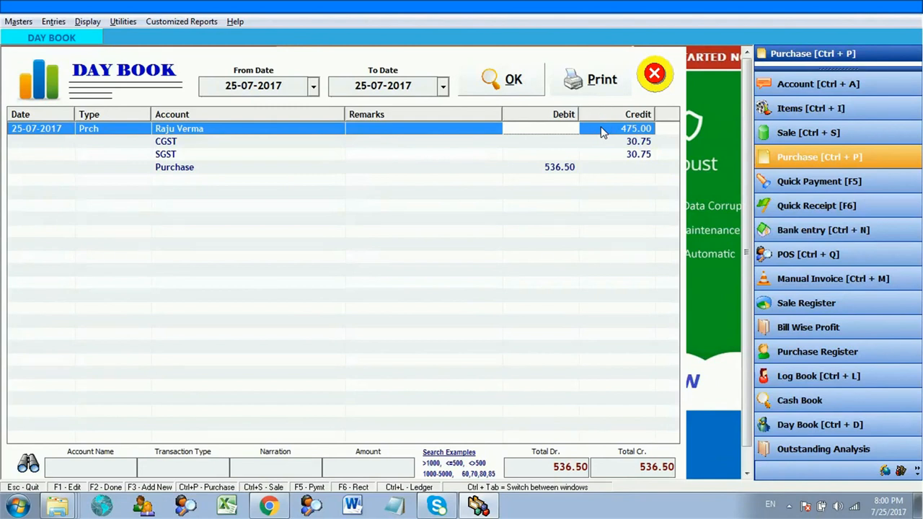
pyautogui.press('Down')
pyautogui.press('Down')
pyautogui.press('Down')
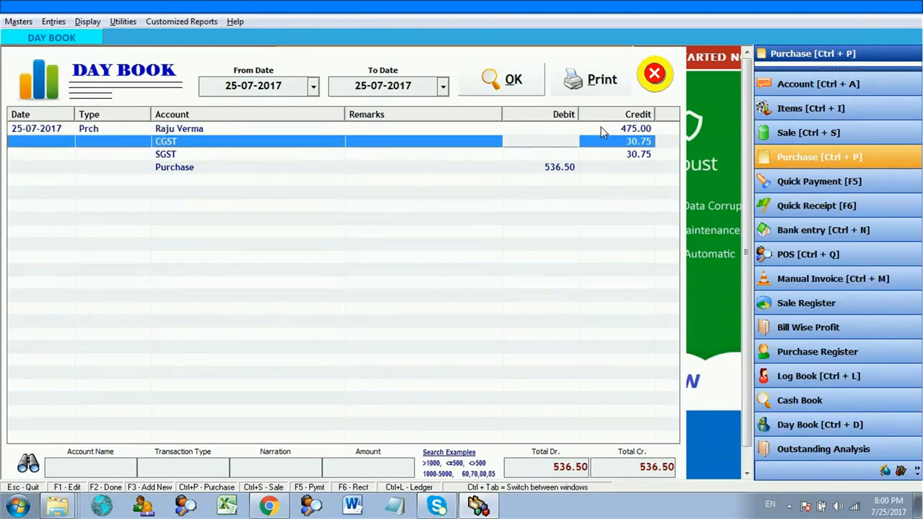
pyautogui.press('Up')
pyautogui.press('Up')
pyautogui.press('Down')
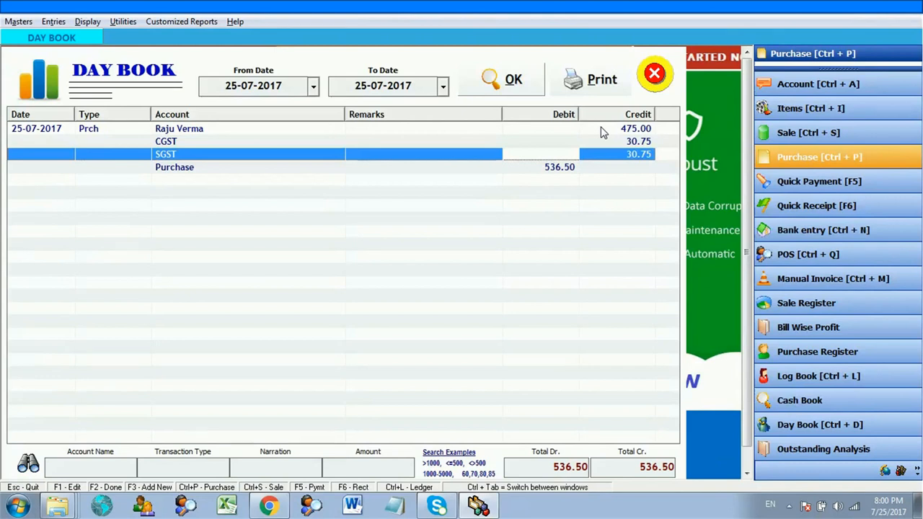
pyautogui.press('Up')
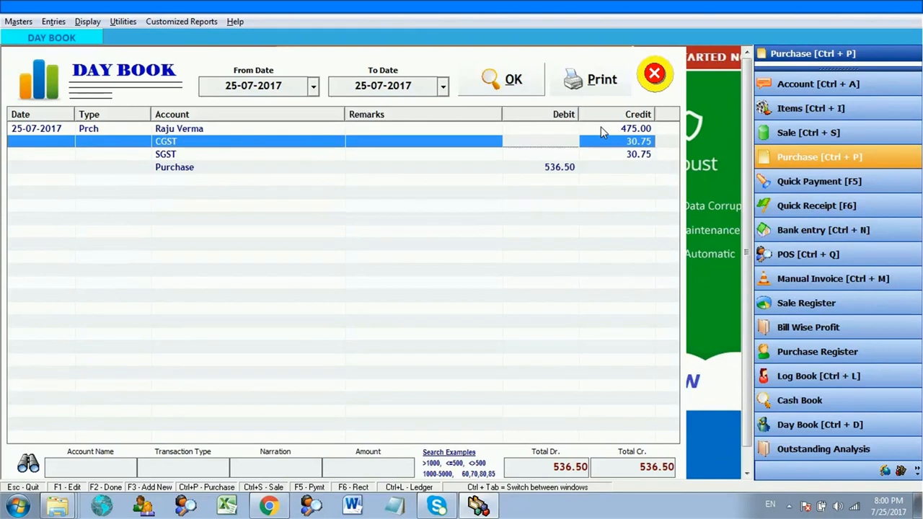
pyautogui.press('Up')
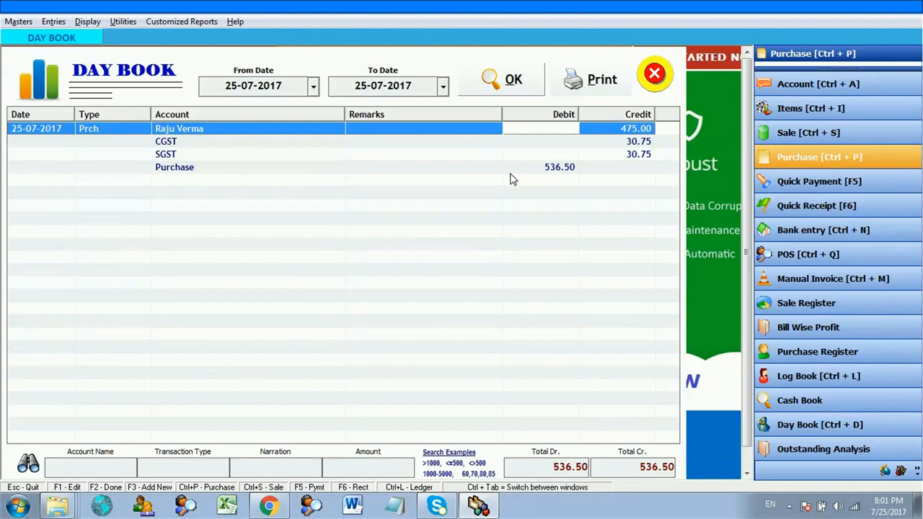
pyautogui.click(90, 23)
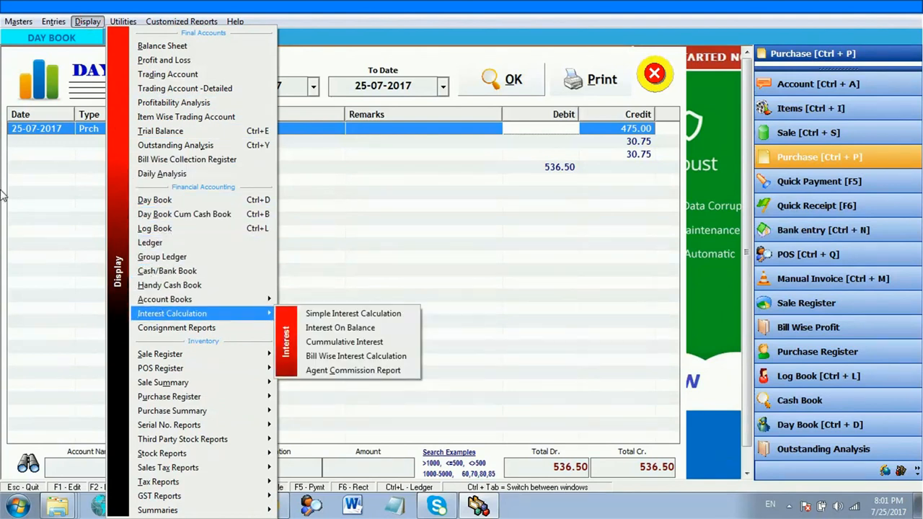
# Open the Trading Account as at 25-07-2017 and check the Opening Stock and Purchase 536.50 rows
pyautogui.moveTo(162, 453)
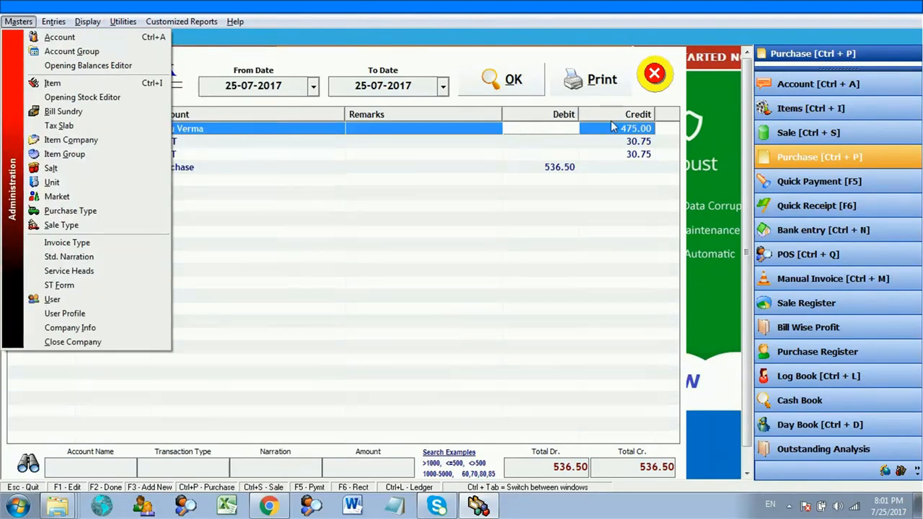
pyautogui.moveTo(88, 21)
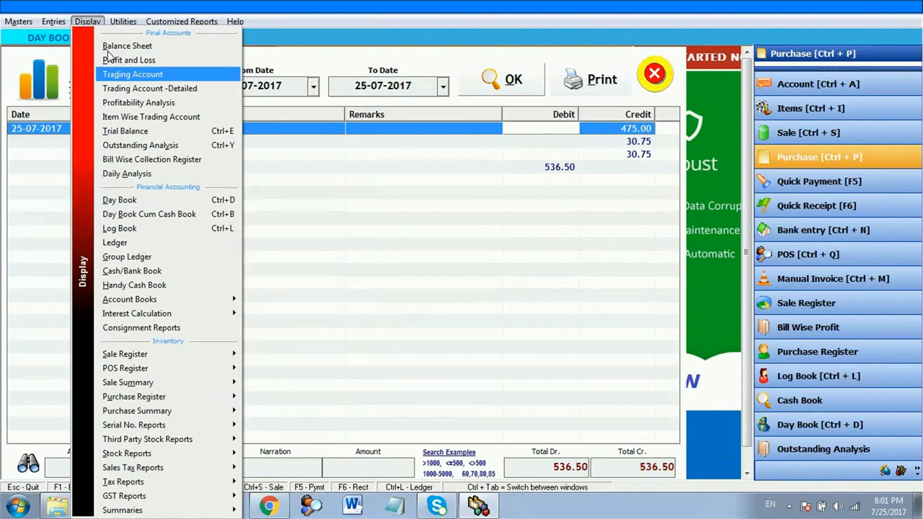
pyautogui.click(138, 75)
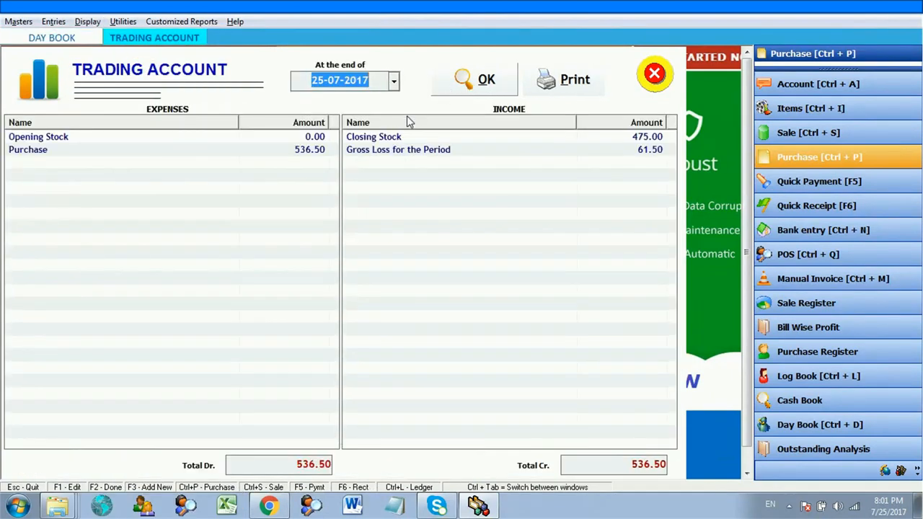
pyautogui.click(278, 140)
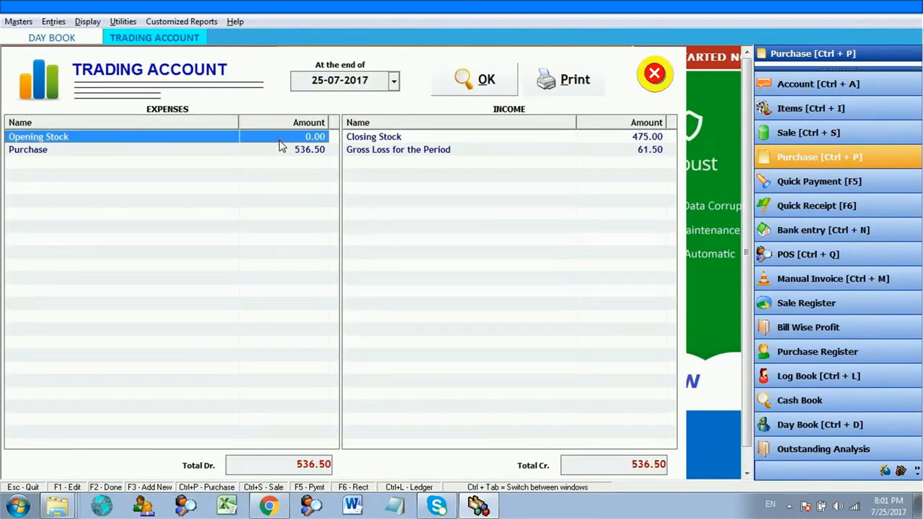
pyautogui.click(278, 153)
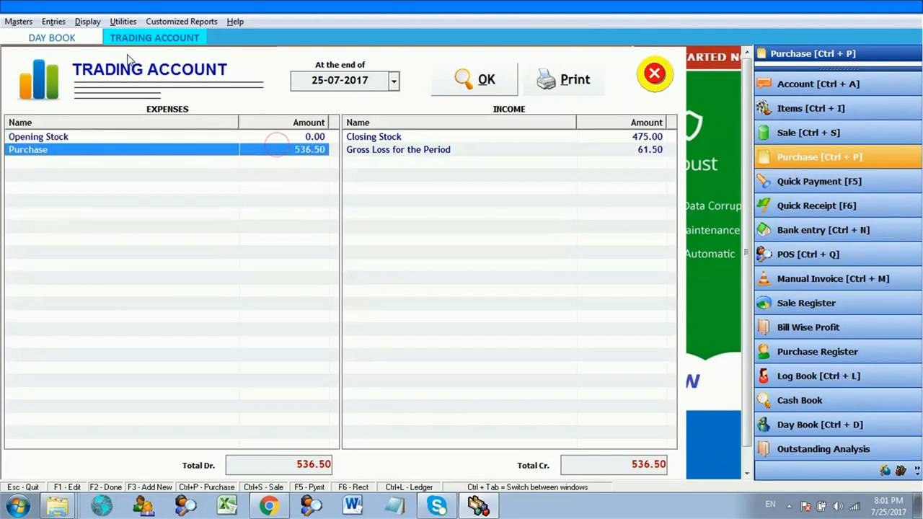
pyautogui.click(87, 22)
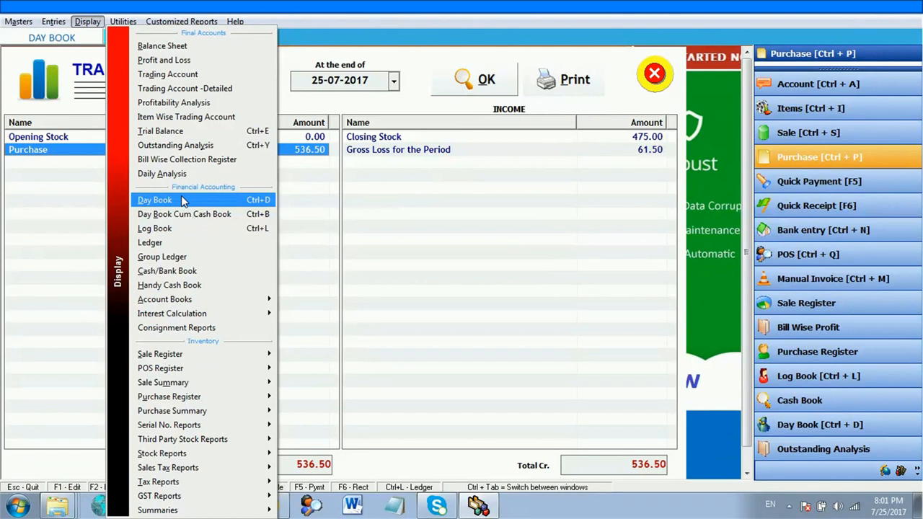
# Show the supplier's Log Book ledger for 25-07-2017, with Bill No. 1 credited 475.00
pyautogui.click(167, 230)
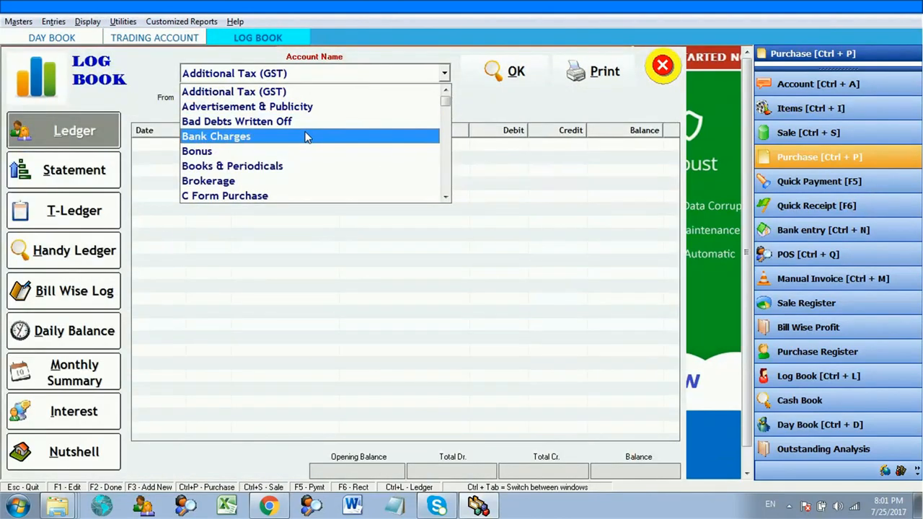
pyautogui.press('r')
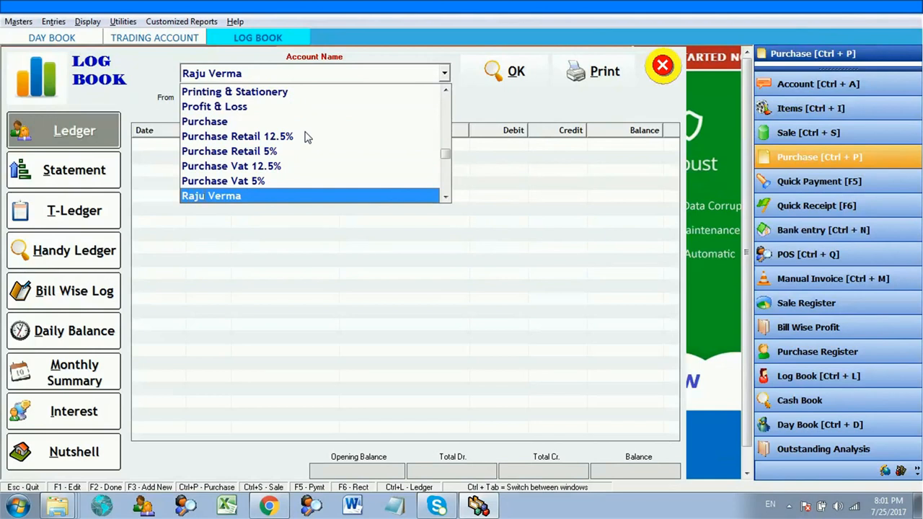
pyautogui.press('Return')
pyautogui.press('Return')
pyautogui.press('Return')
pyautogui.press('Return')
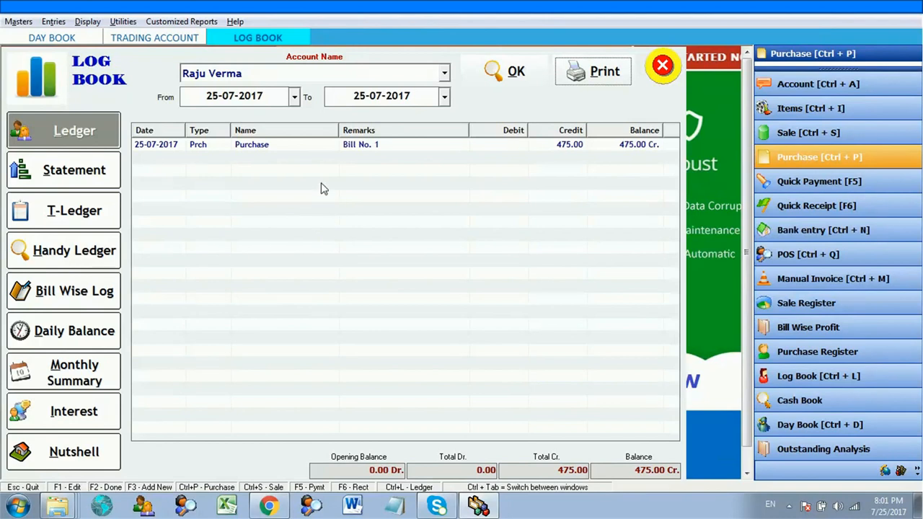
pyautogui.click(315, 156)
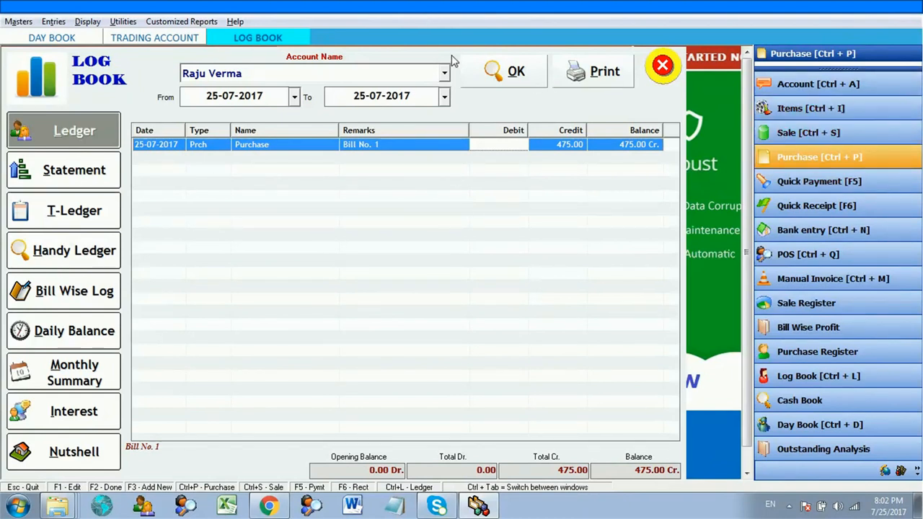
# Switch the Log Book account to Purchase and load its 25-07-2017 ledger entries
pyautogui.click(435, 71)
pyautogui.write('p')
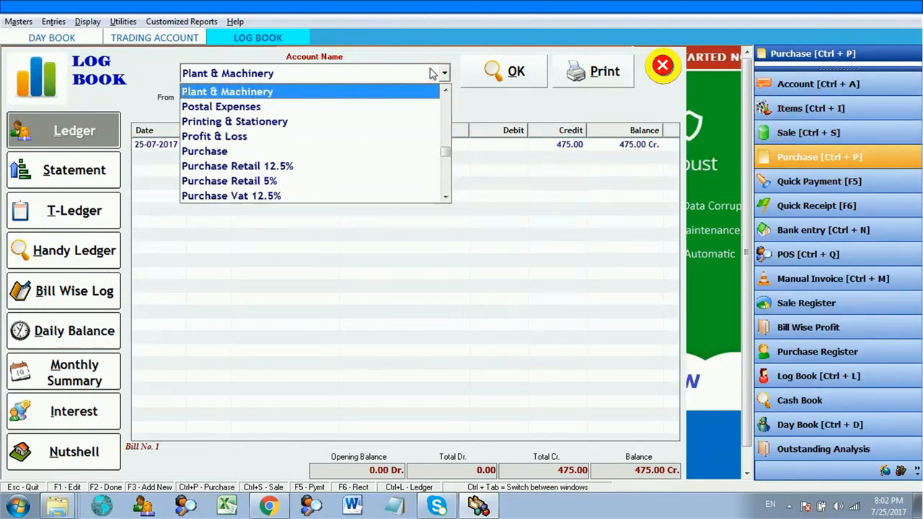
pyautogui.write('urchase')
pyautogui.press('Return')
pyautogui.press('Return')
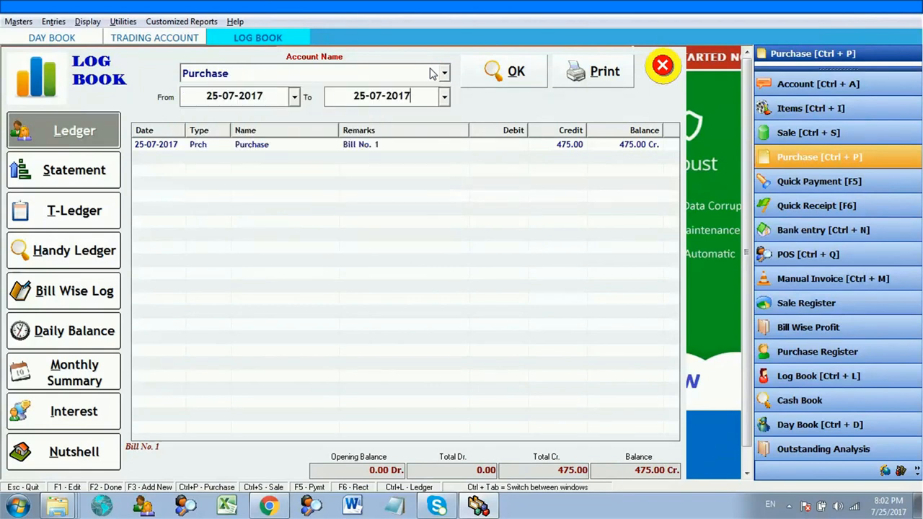
pyautogui.press('Return')
pyautogui.press('Return')
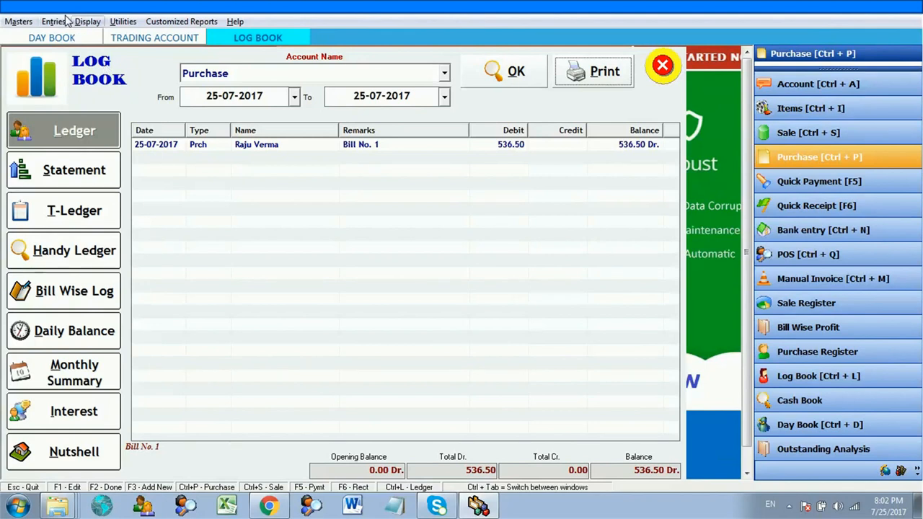
# Bring up the Display menu's list of reports and books
pyautogui.click(87, 22)
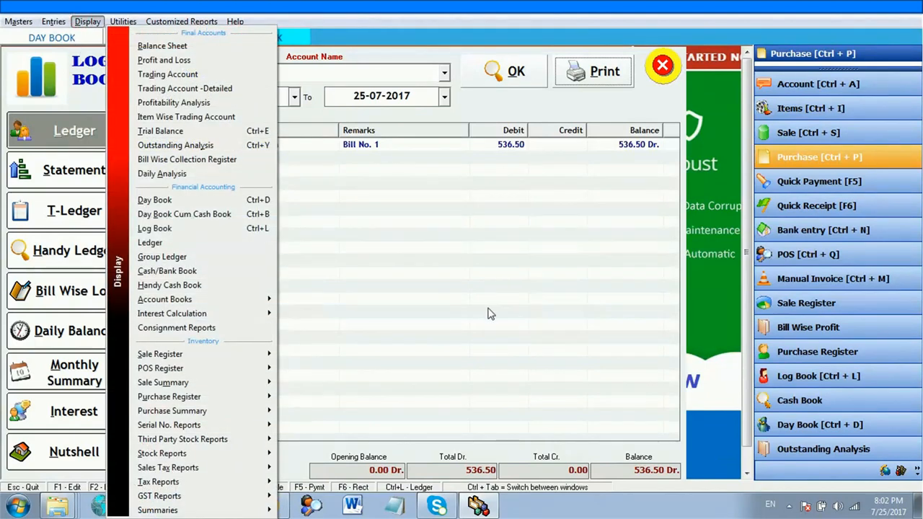